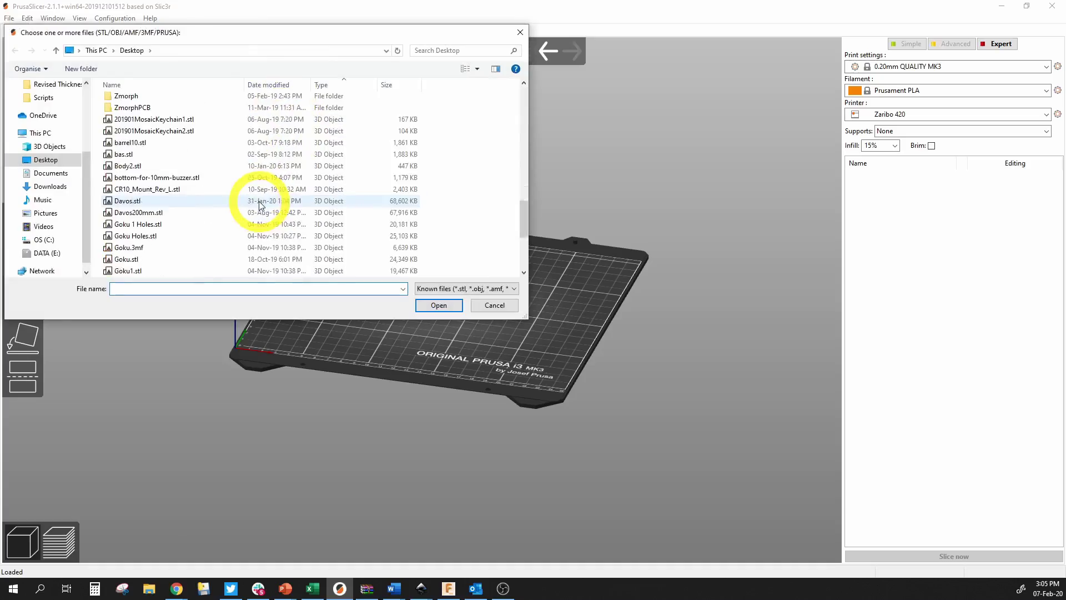
pyautogui.scroll(-4, 256, 208)
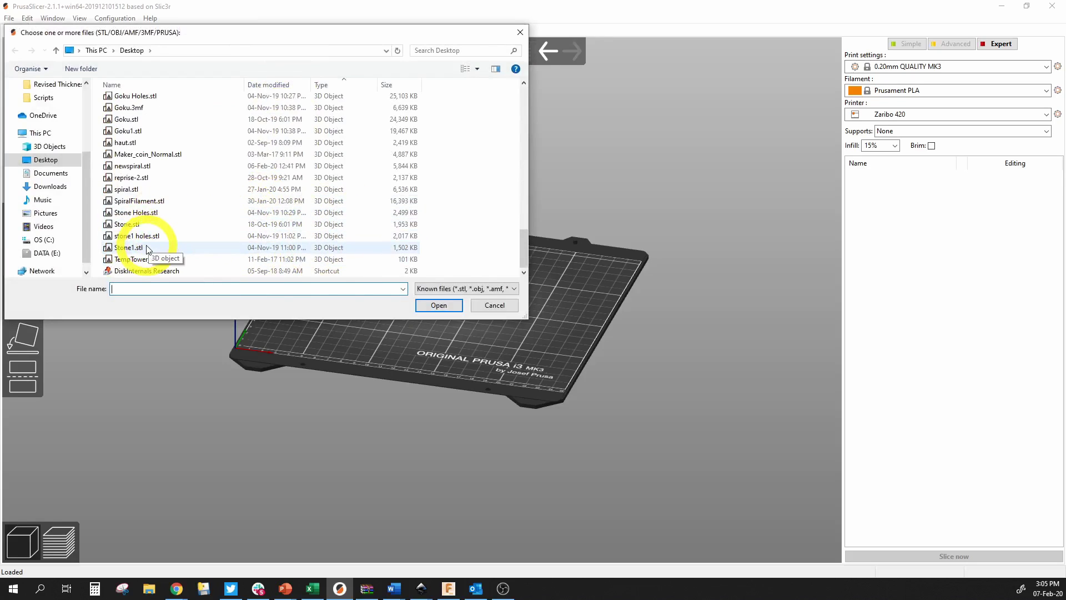
# - Load SpiralFilament.stl onto the plate, then zoom and tilt the view onto the spiral
pyautogui.doubleClick(152, 202)
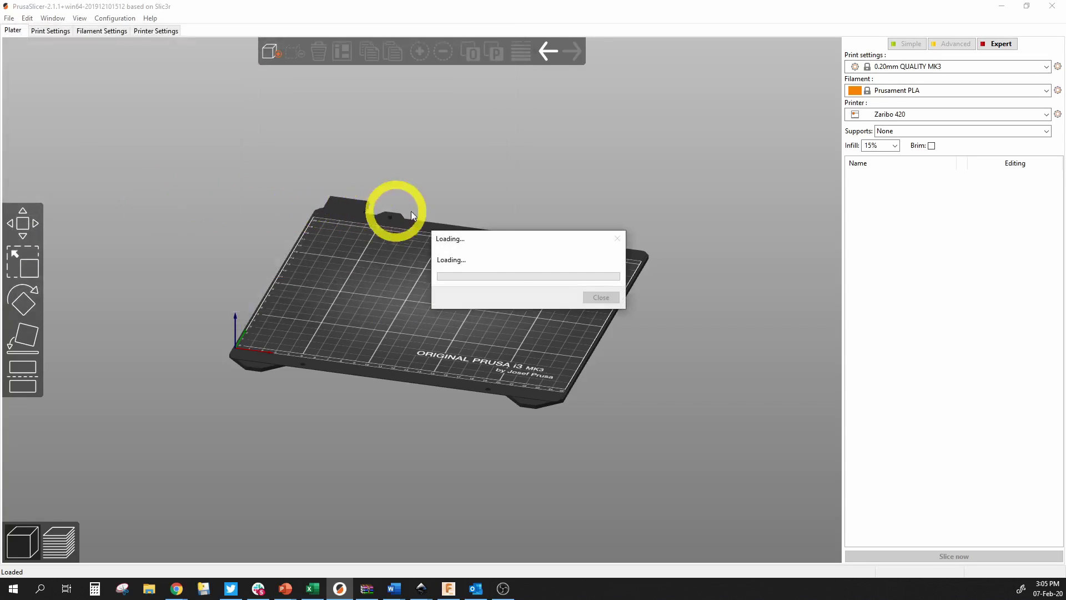
pyautogui.scroll(6, 492, 265)
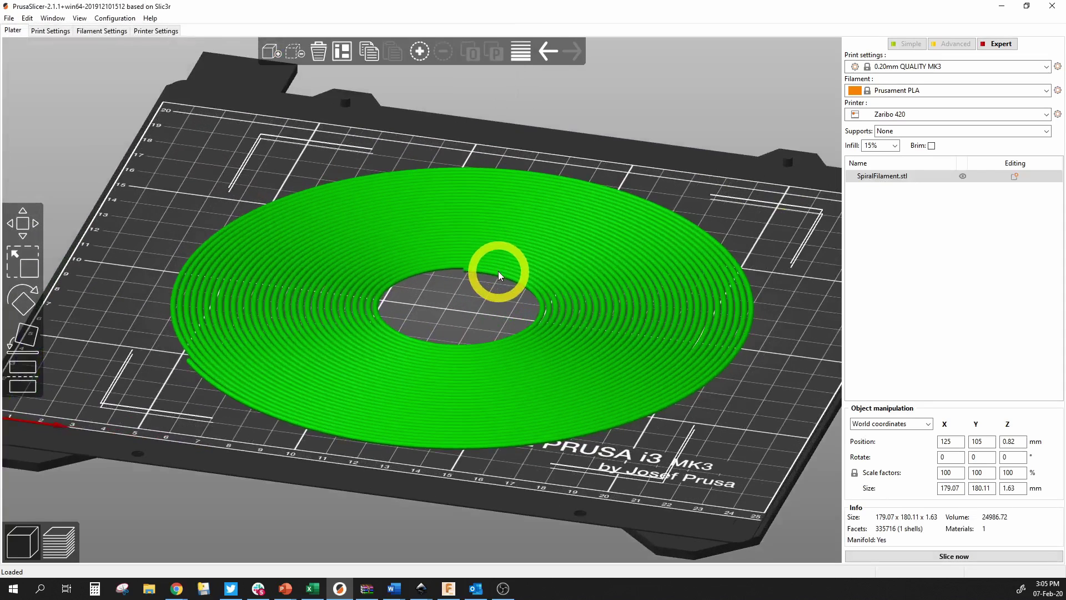
pyautogui.scroll(2, 439, 317)
pyautogui.moveTo(445, 311); pyautogui.dragTo(686, 269)
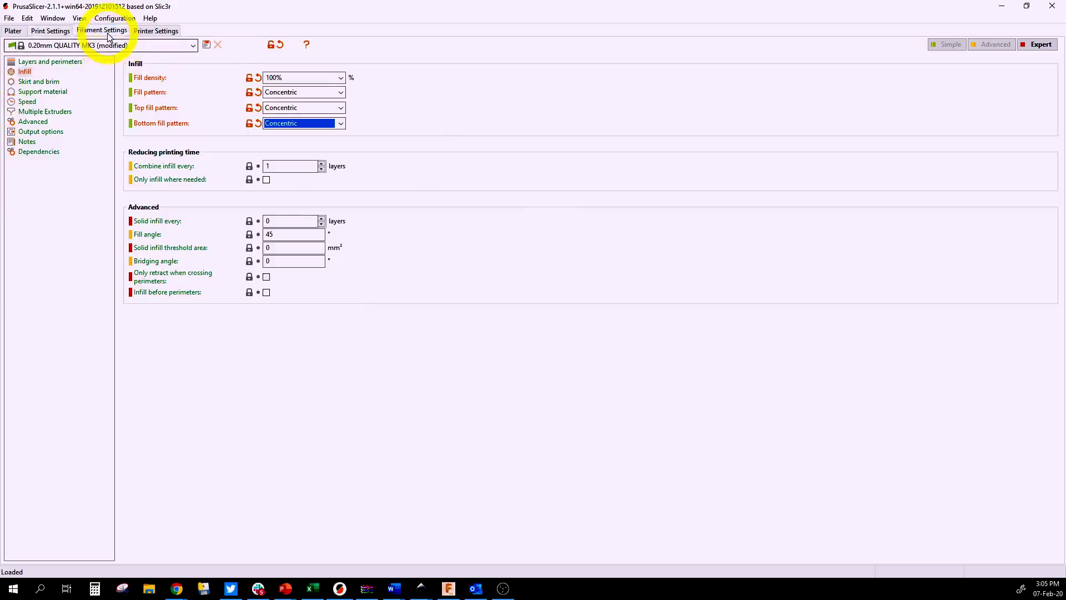
# - Set infill density to 100% with Concentric fill, top and bottom patterns
pyautogui.click(102, 30)
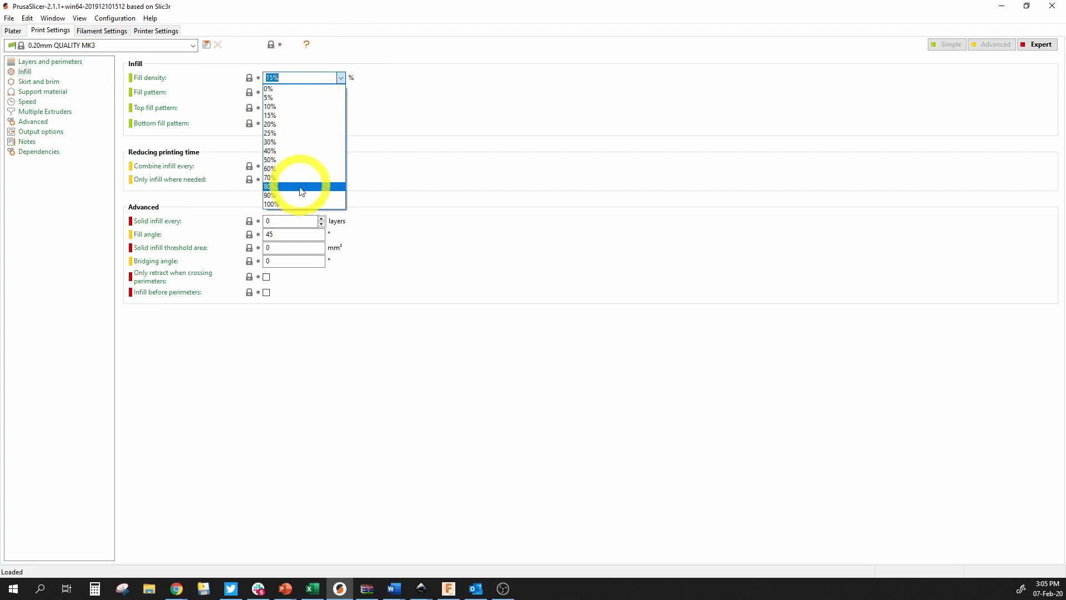
pyautogui.click(304, 205)
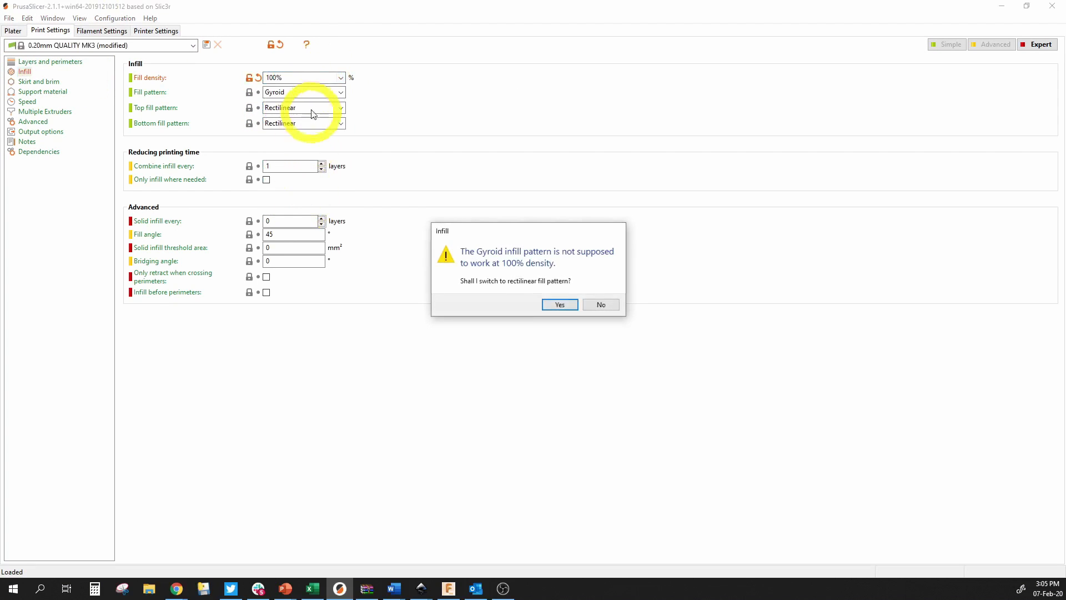
pyautogui.click(568, 310)
pyautogui.click(340, 95)
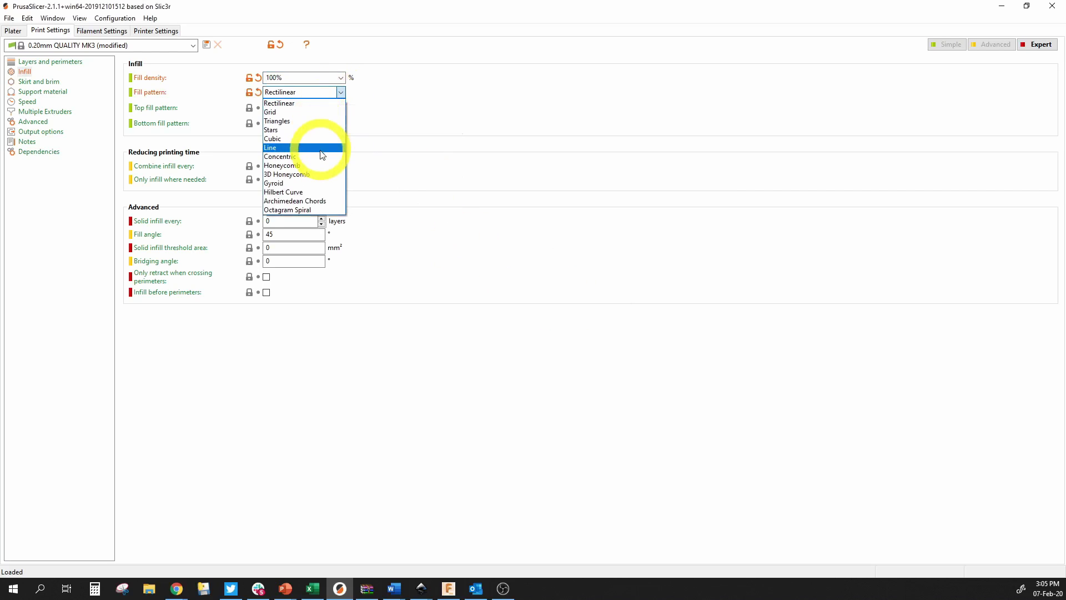
pyautogui.click(322, 157)
pyautogui.click(340, 108)
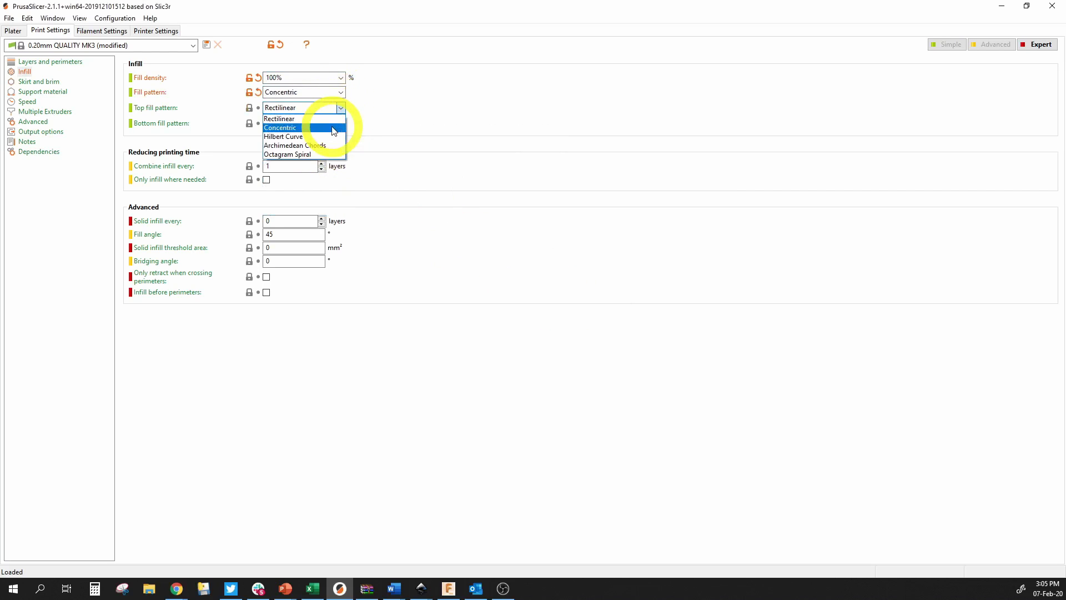
pyautogui.click(341, 125)
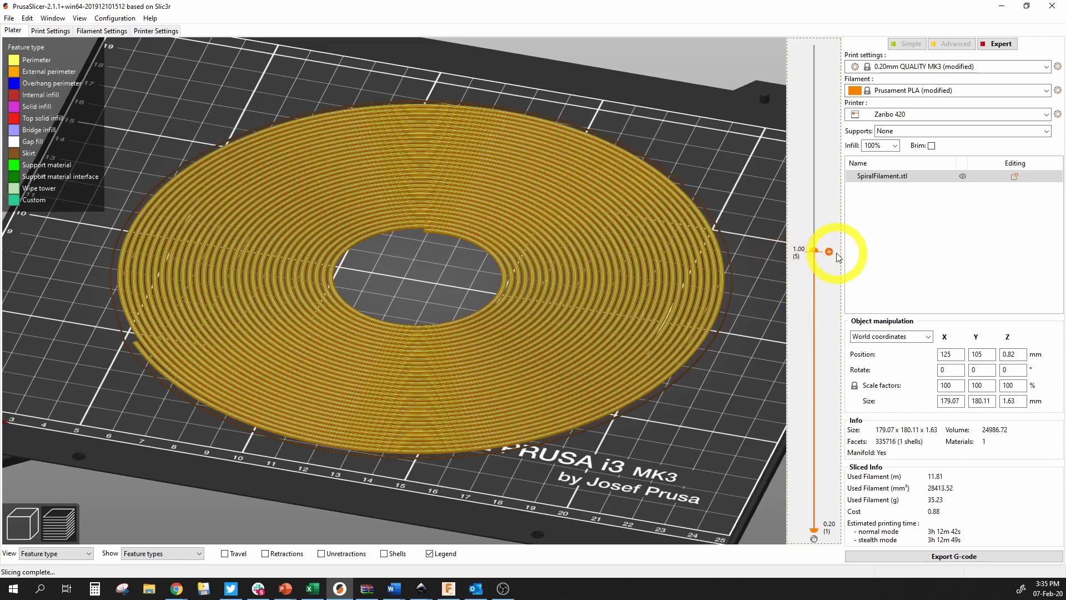
# - Add colour changes at the 0.60 mm and 1.20 mm layers on the layer slider
pyautogui.moveTo(816, 251); pyautogui.dragTo(817, 401)
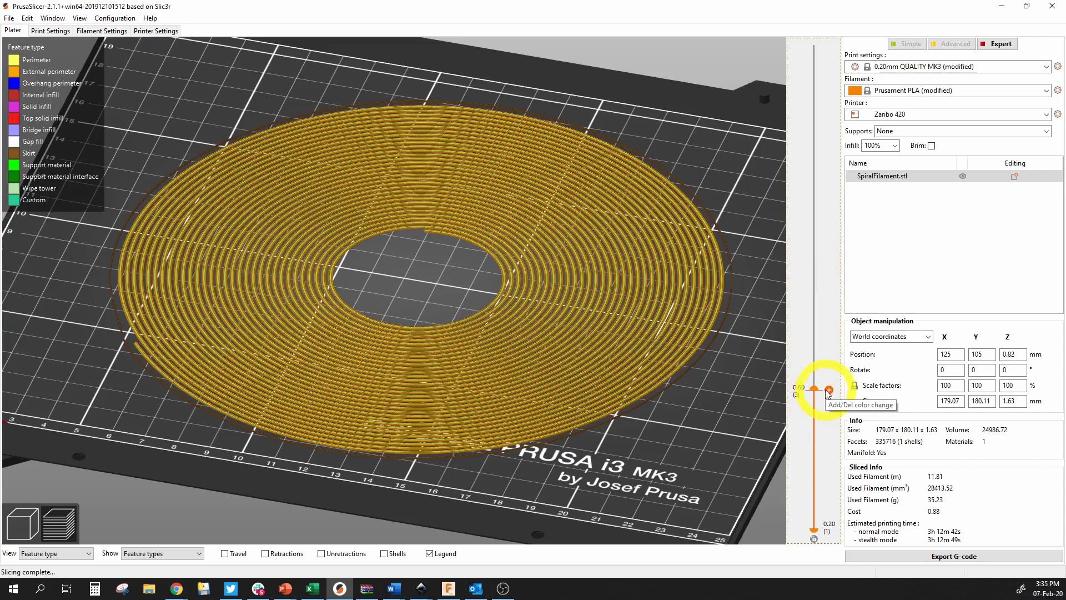
pyautogui.click(829, 391)
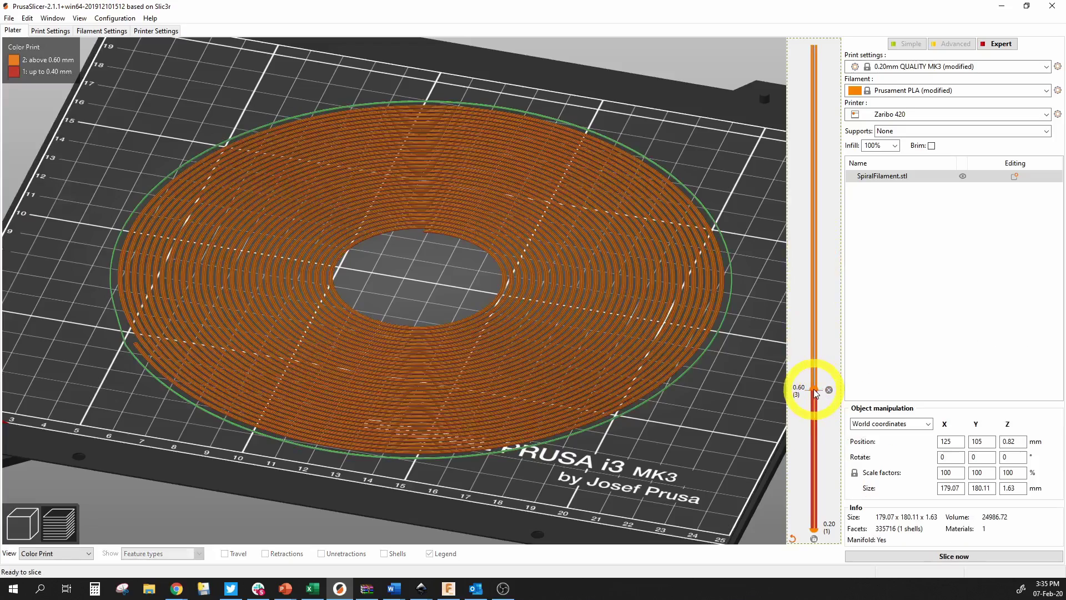
pyautogui.moveTo(815, 389); pyautogui.dragTo(814, 261)
pyautogui.click(829, 183)
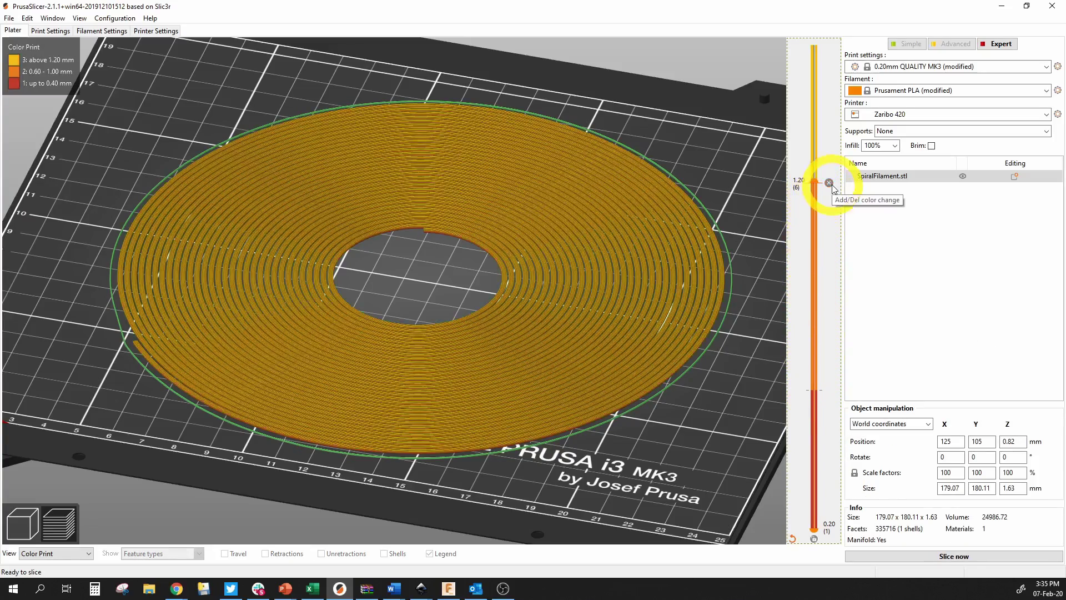
pyautogui.scroll(3, 737, 372)
pyautogui.scroll(-4, 748, 382)
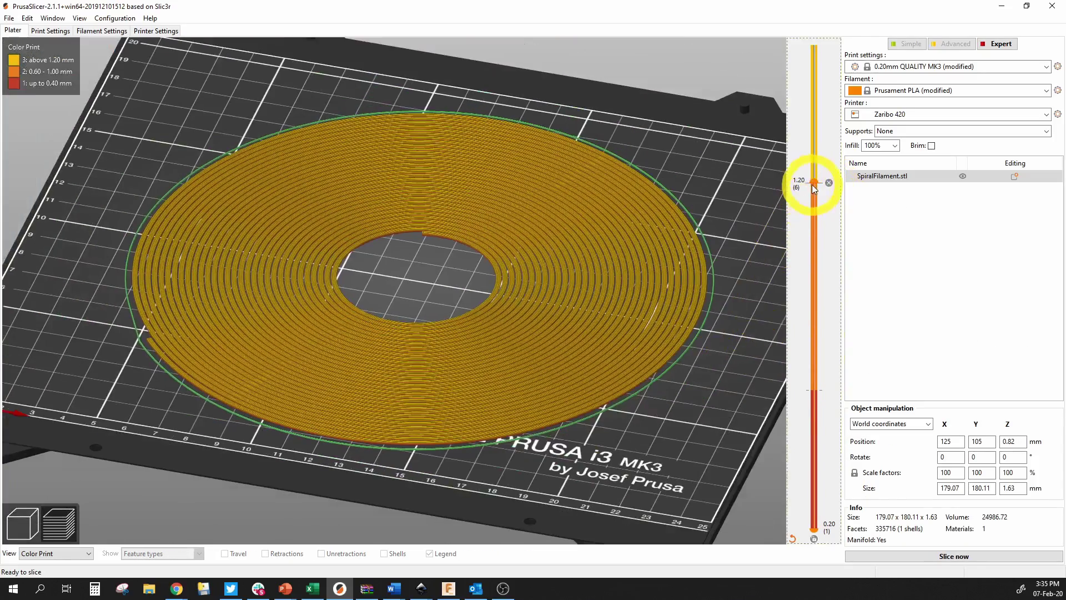
pyautogui.moveTo(814, 45); pyautogui.dragTo(815, 271)
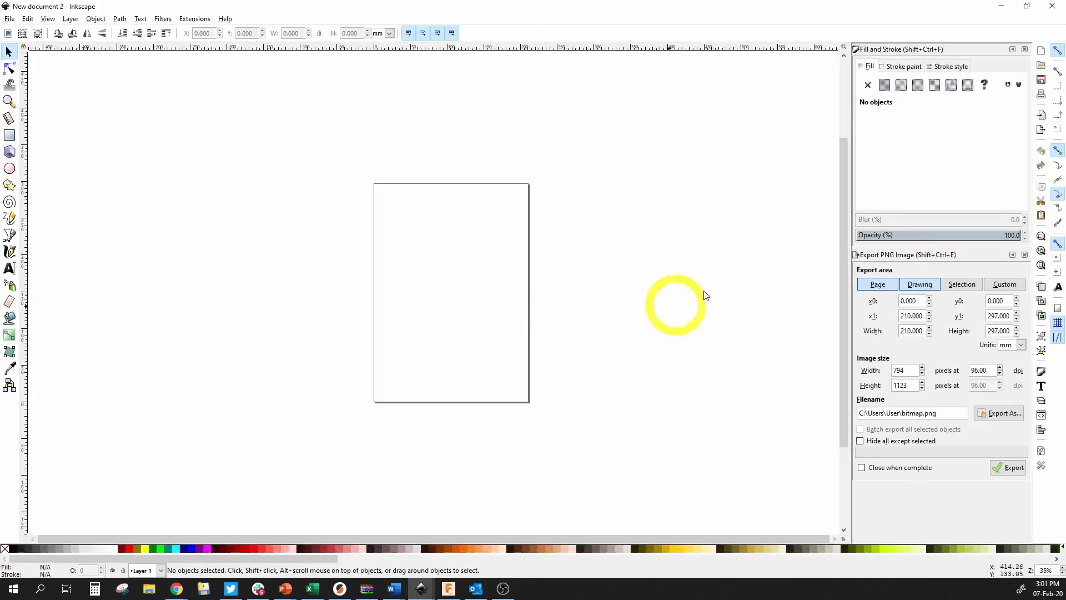
# - Draw a spiral with the Spiral tool, centred near the page's top-left corner
pyautogui.click(9, 202)
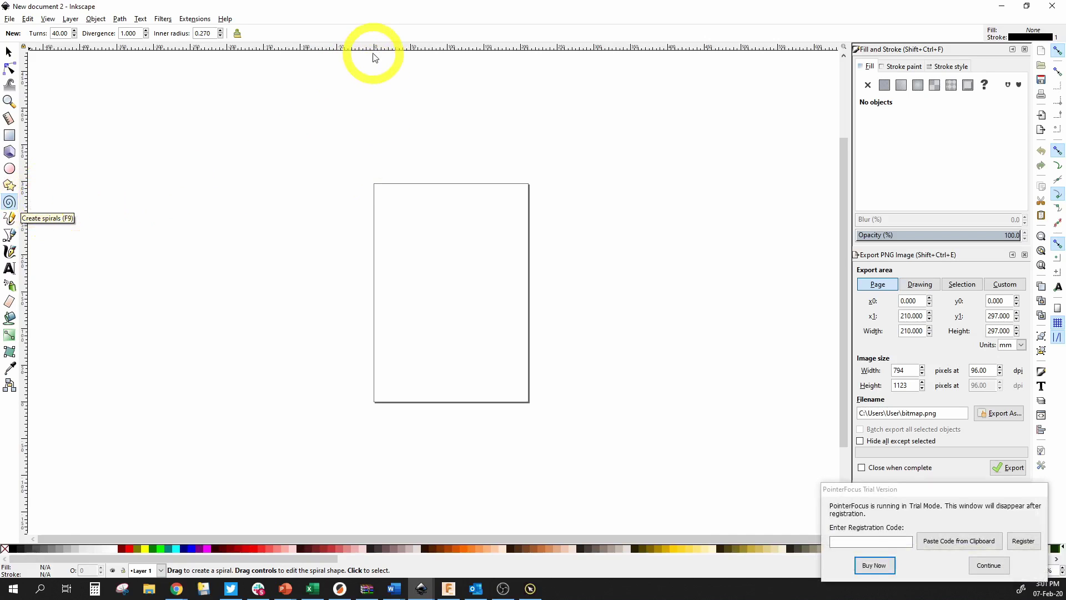
pyautogui.moveTo(377, 182); pyautogui.dragTo(449, 179)
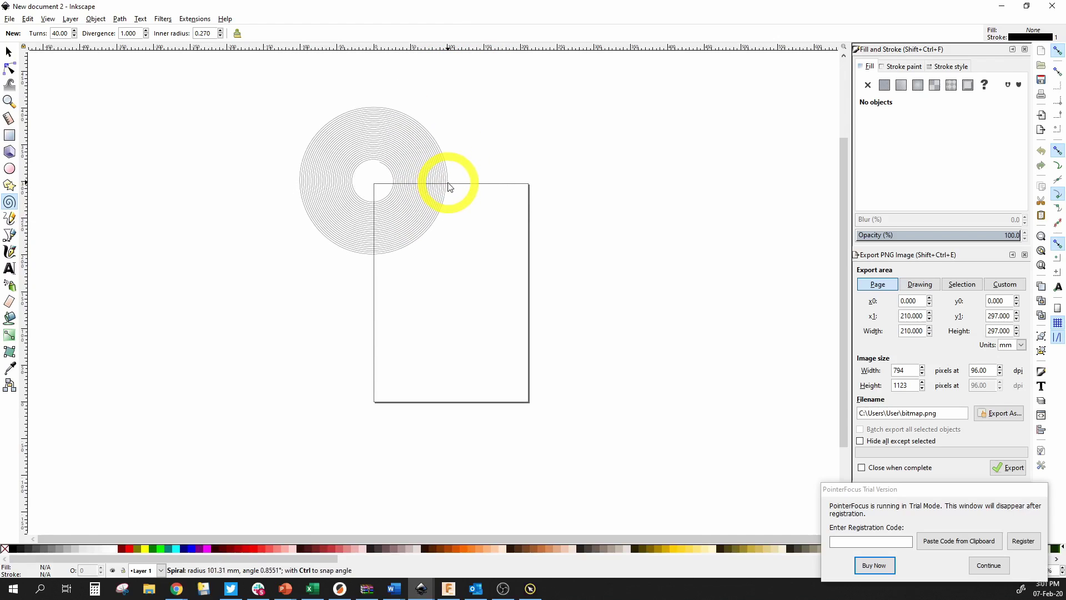
pyautogui.moveTo(450, 186); pyautogui.dragTo(448, 182)
# - Dismiss the trial pop-up, zoom in, and raise the spiral's turns to 40.80
pyautogui.click(989, 565)
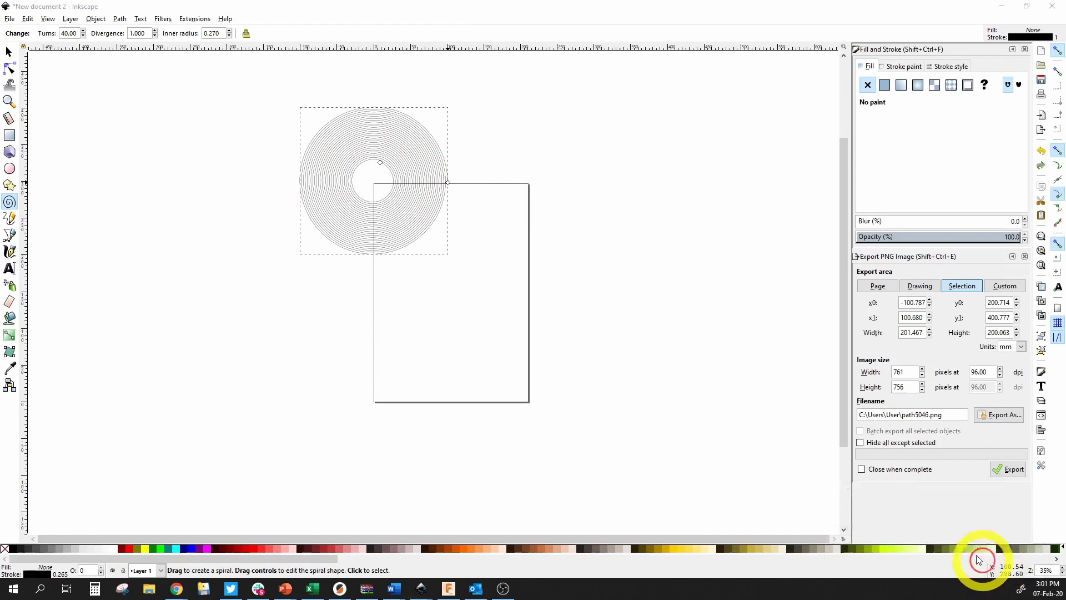
pyautogui.scroll(2, 377, 167)
pyautogui.keyDown('ctrl'); pyautogui.scroll(3, 349, 201); pyautogui.keyUp('ctrl')
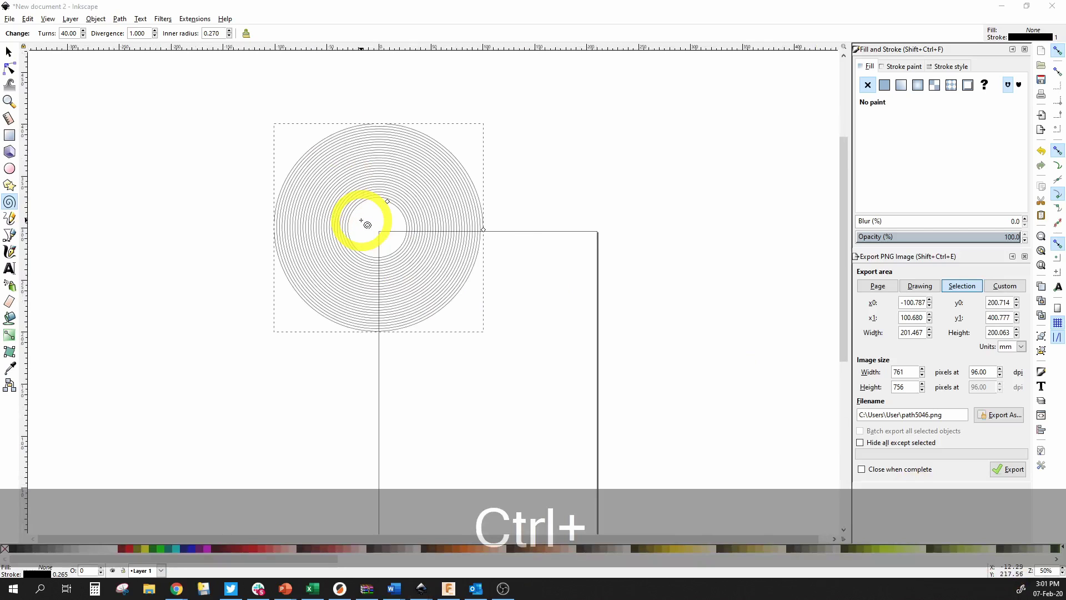
pyautogui.scroll(2, 425, 209)
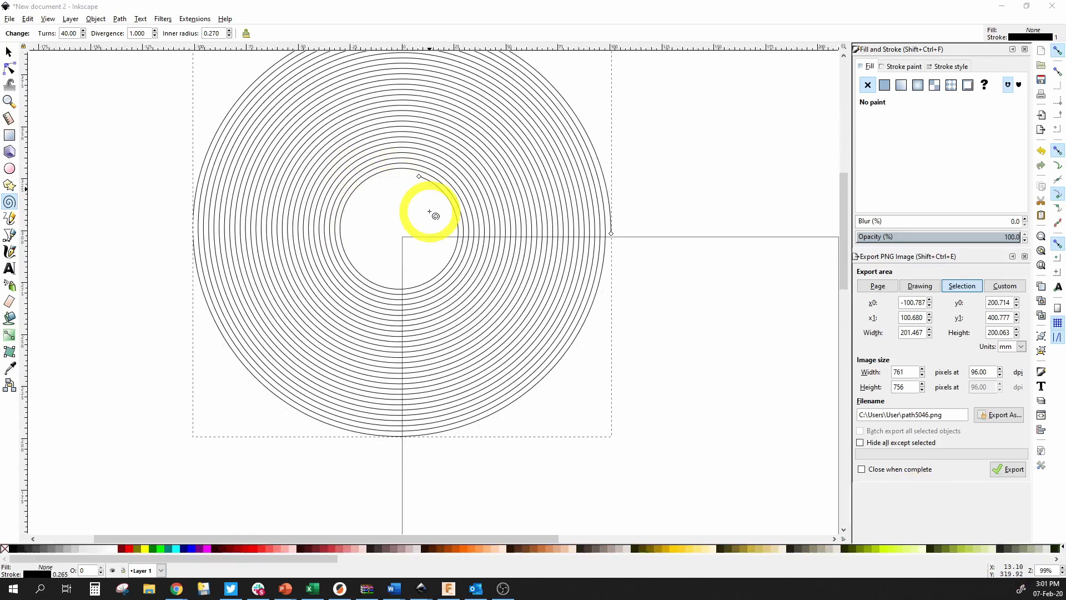
pyautogui.click(82, 31)
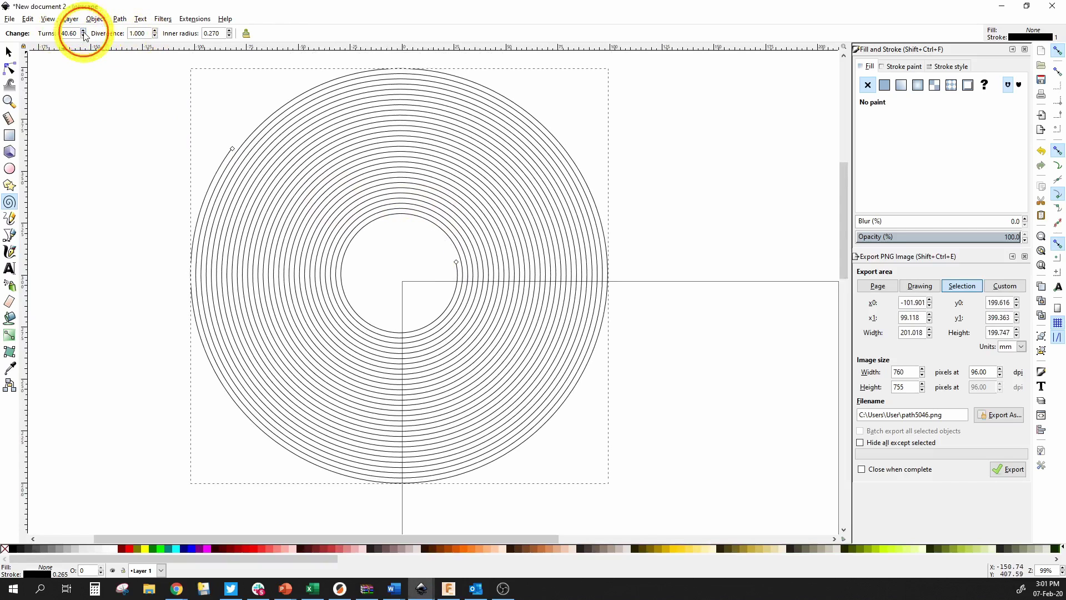
# - Set the spiral's divergence to 1.000
pyautogui.click(155, 32)
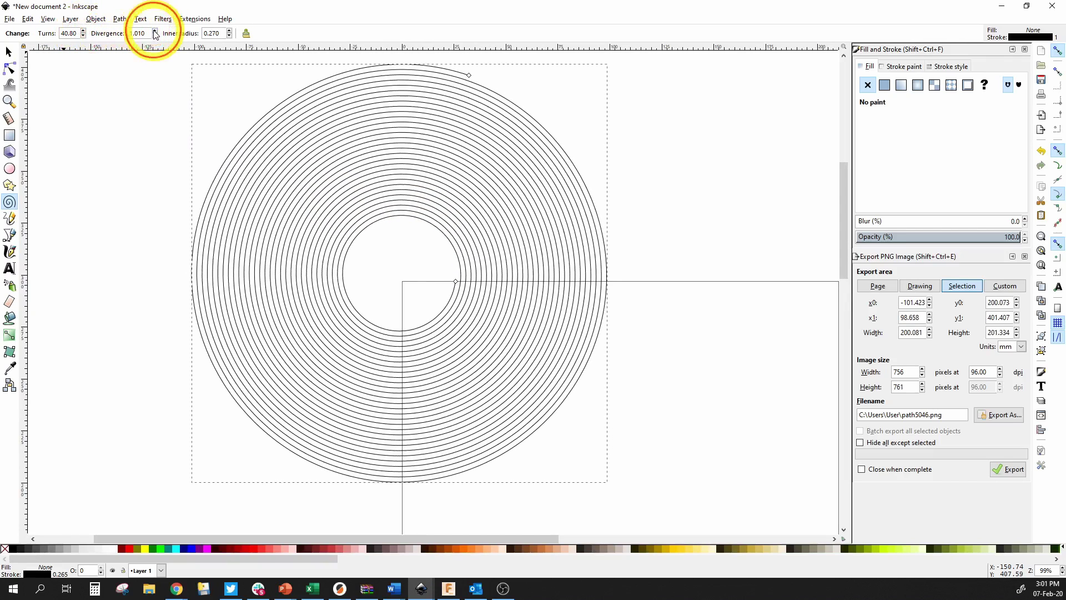
pyautogui.rightClick(154, 36)
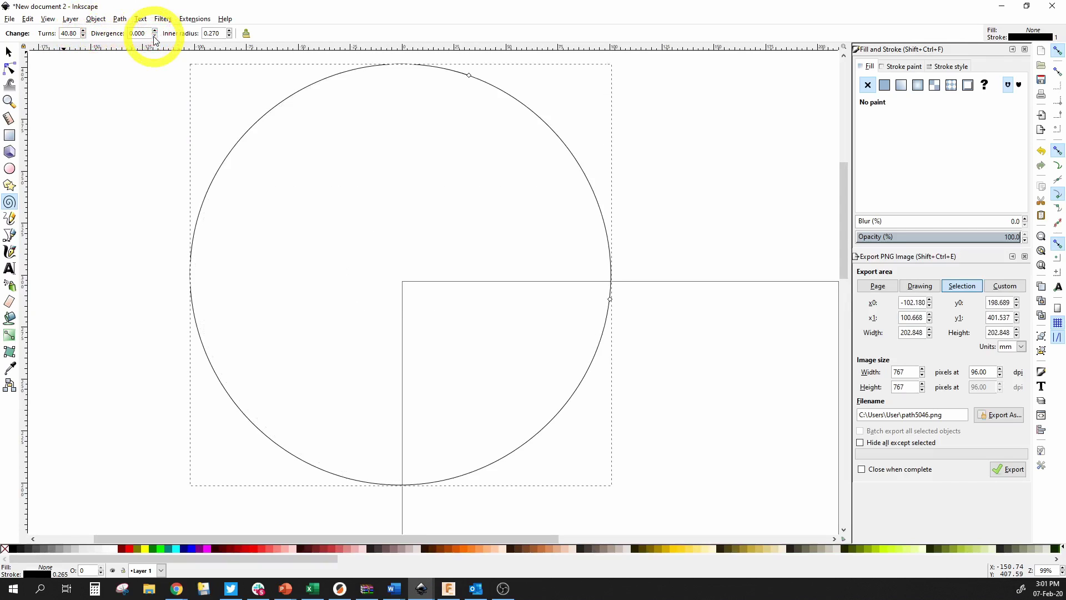
pyautogui.moveTo(149, 36); pyautogui.dragTo(120, 37)
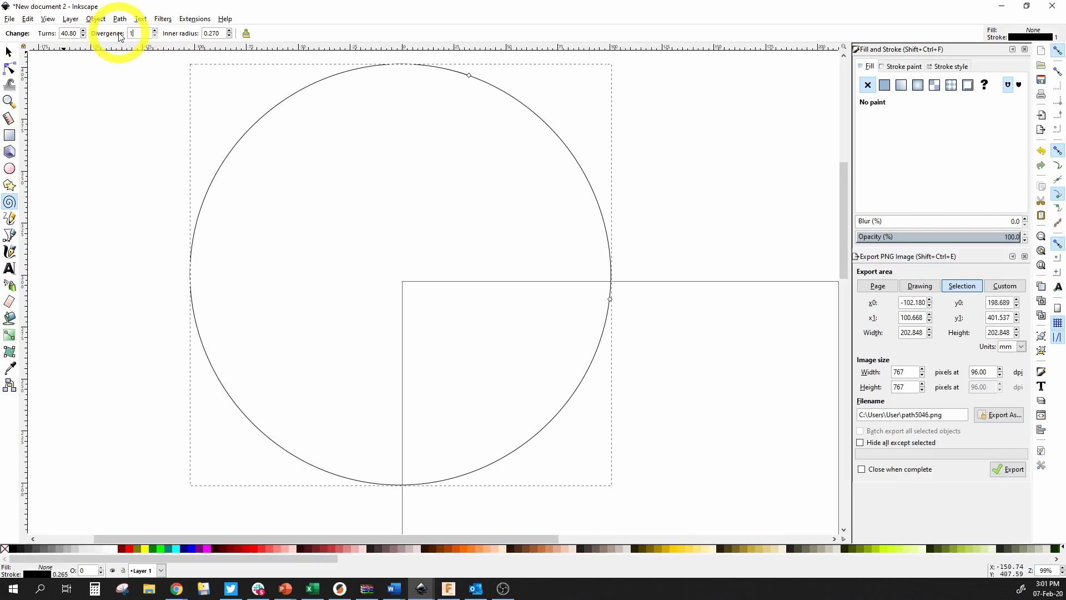
pyautogui.write('1.00')
pyautogui.click(210, 34)
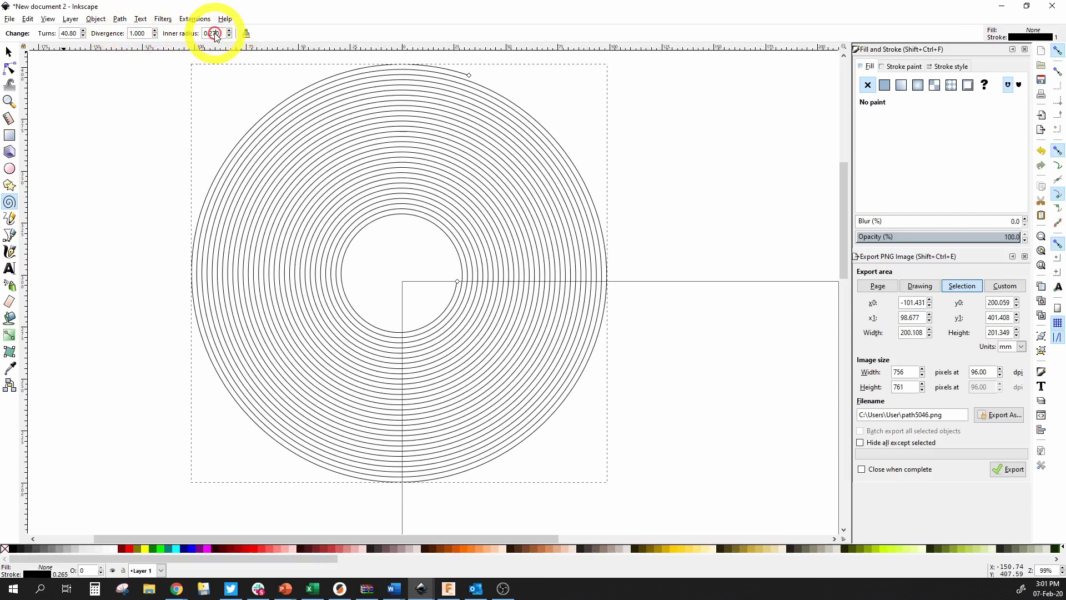
# - Set the spiral's inner radius to 0.300
pyautogui.click(229, 36)
pyautogui.click(229, 36)
pyautogui.click(229, 36)
pyautogui.click(229, 36)
pyautogui.click(229, 36)
pyautogui.click(229, 31)
pyautogui.click(229, 30)
pyautogui.click(229, 31)
pyautogui.click(229, 31)
pyautogui.click(229, 31)
pyautogui.click(228, 31)
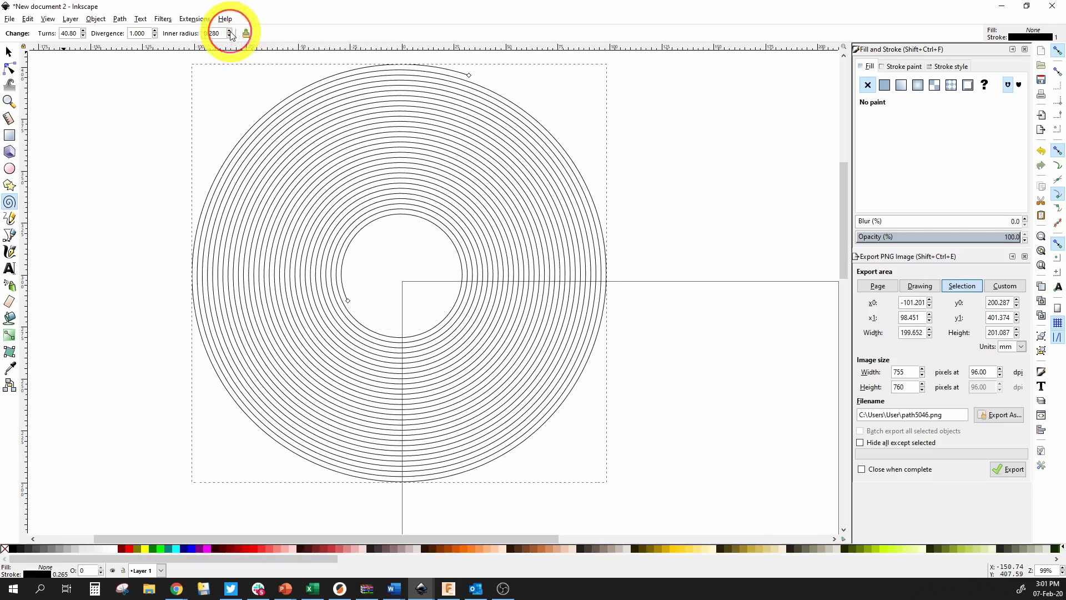
pyautogui.click(229, 30)
pyautogui.click(228, 30)
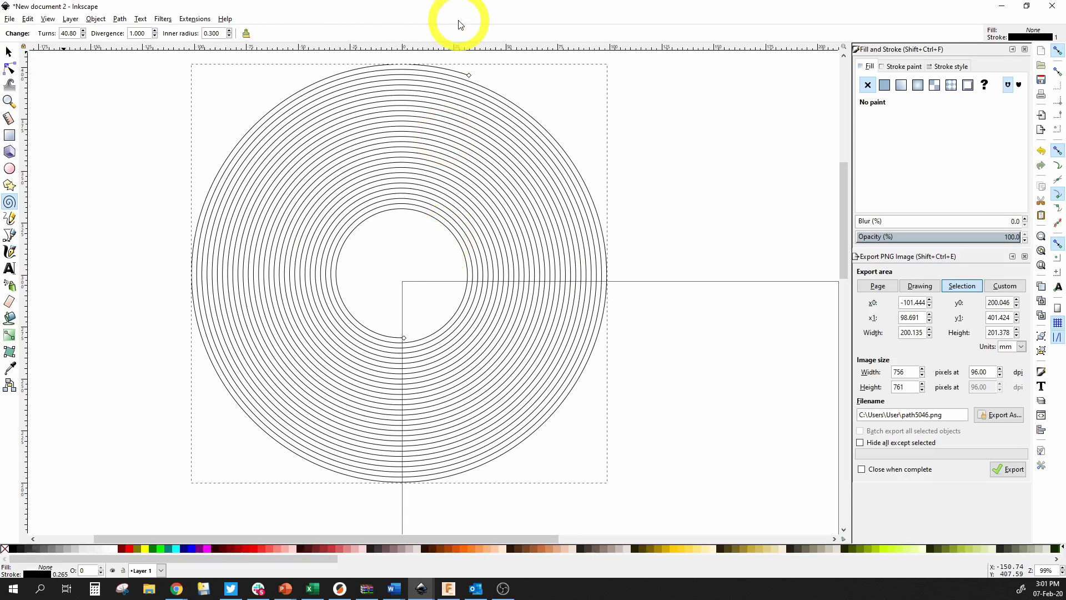
pyautogui.click(9, 20)
# - Save the spiral as a new Inkscape SVG named Spiral1 on the Desktop
pyautogui.click(46, 104)
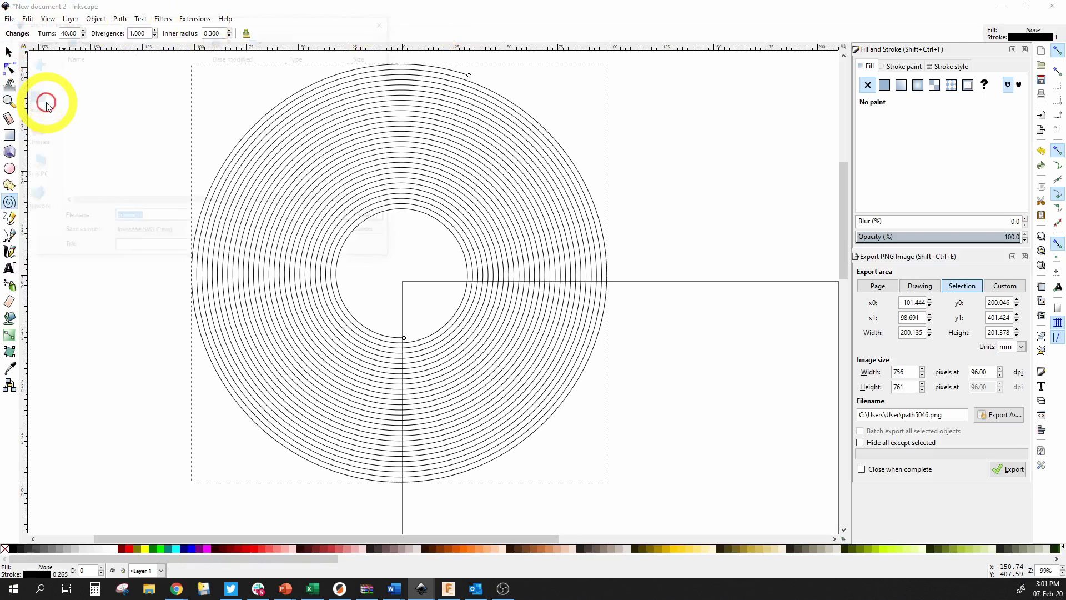
pyautogui.click(32, 99)
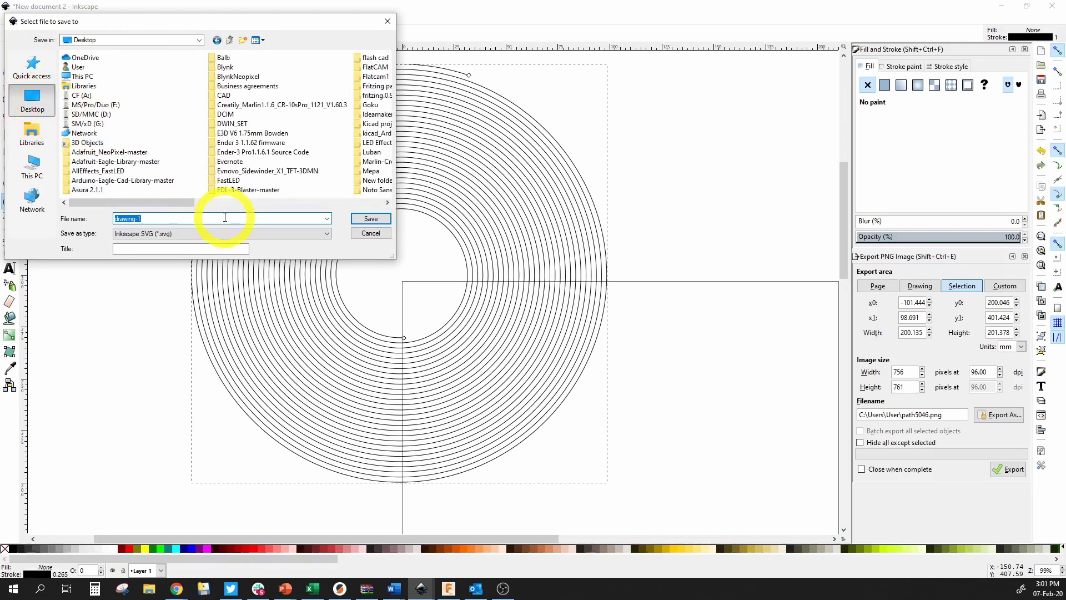
pyautogui.write('Sp')
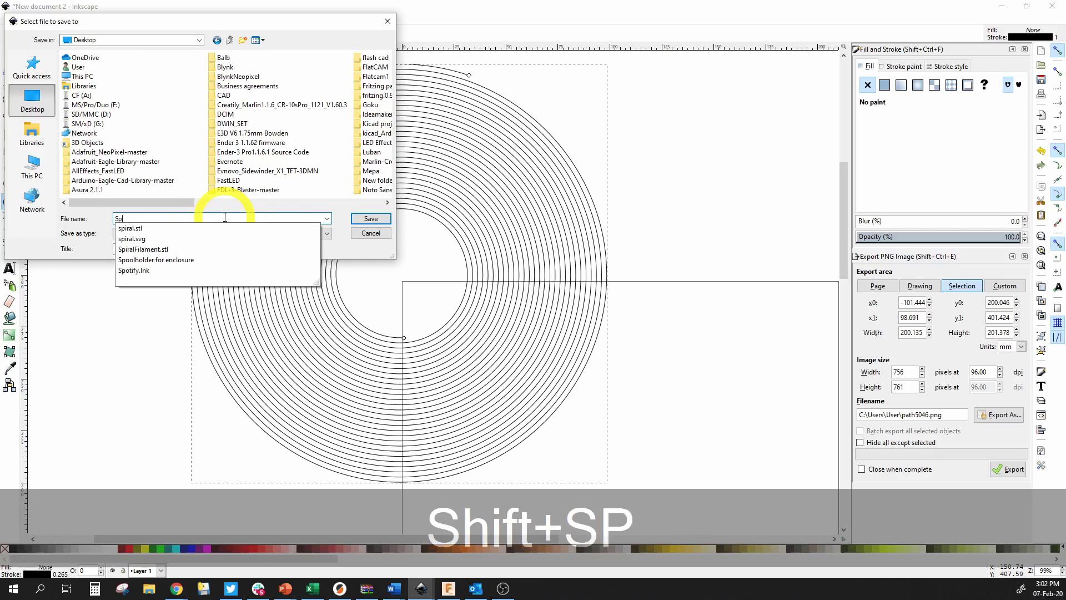
pyautogui.write('iral1')
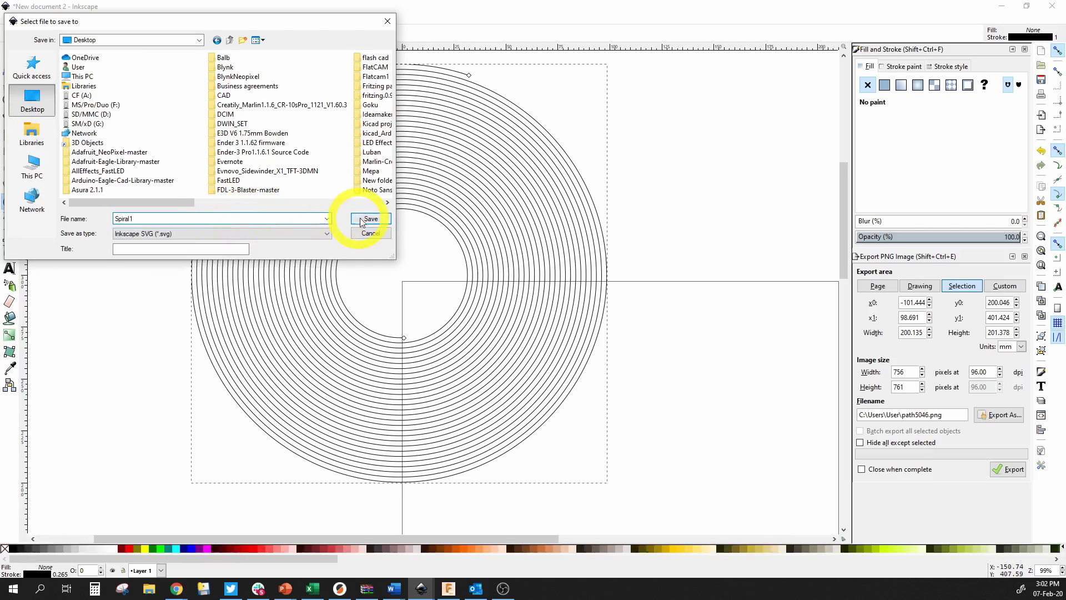
pyautogui.click(372, 219)
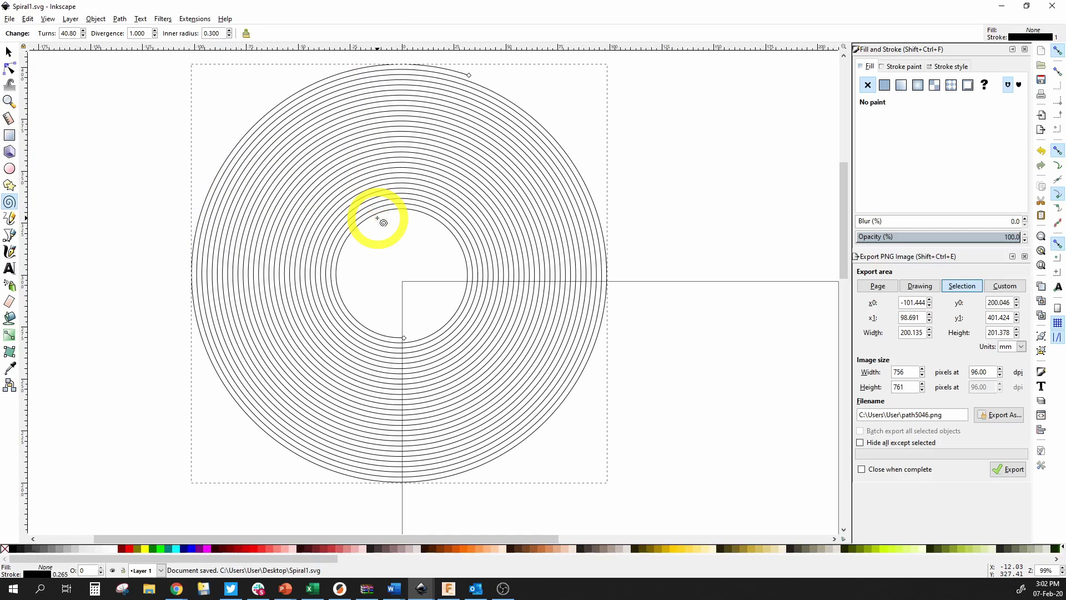
# - In Fusion 360, start an SVG insert placed on the ground plane, viewed from the top
pyautogui.click(453, 591)
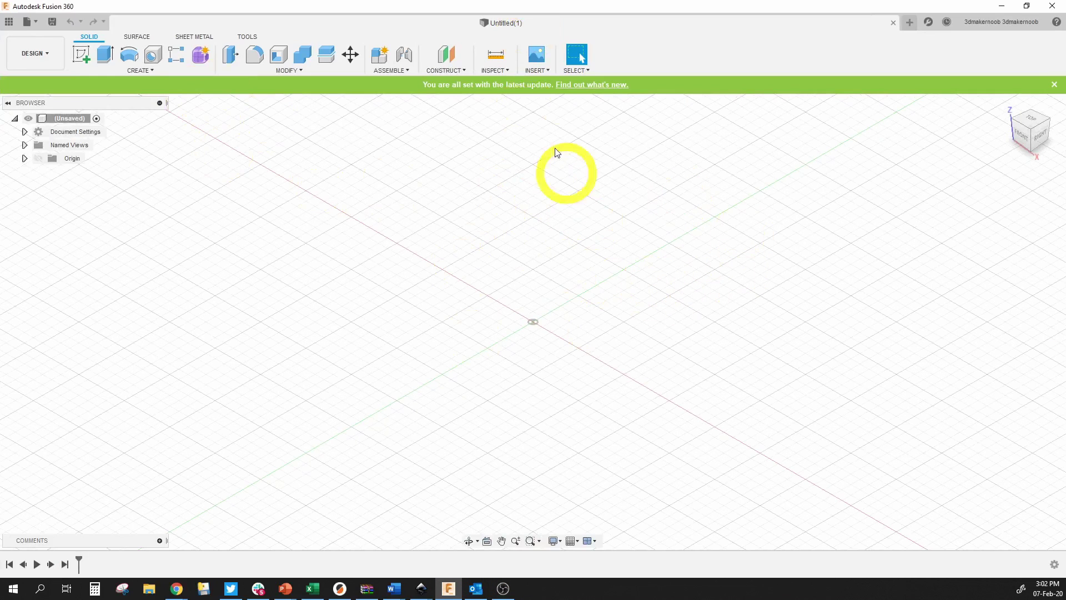
pyautogui.click(536, 71)
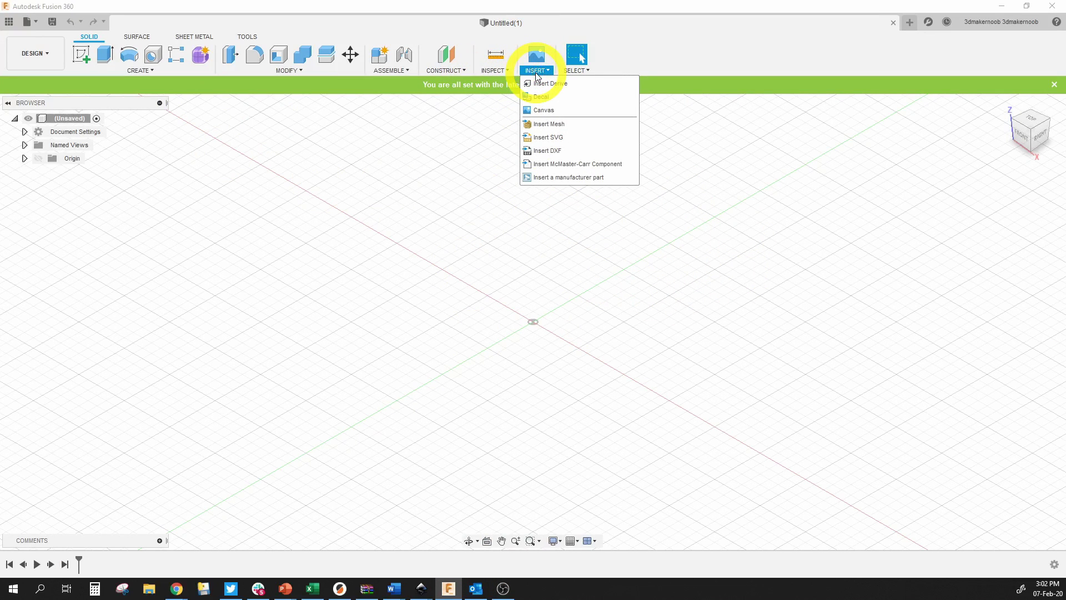
pyautogui.click(541, 137)
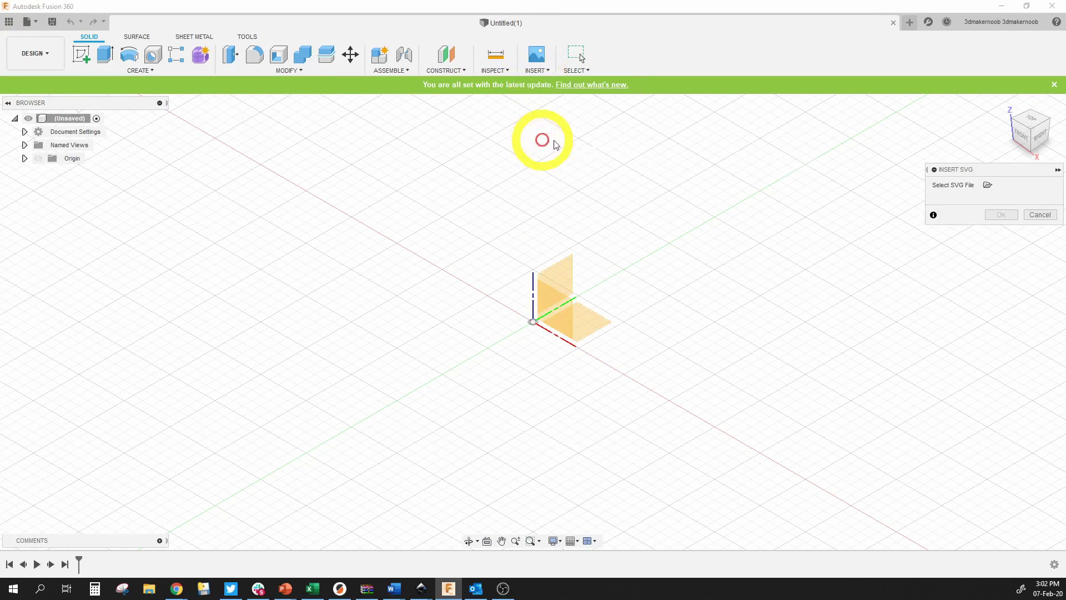
pyautogui.click(1036, 123)
pyautogui.click(566, 289)
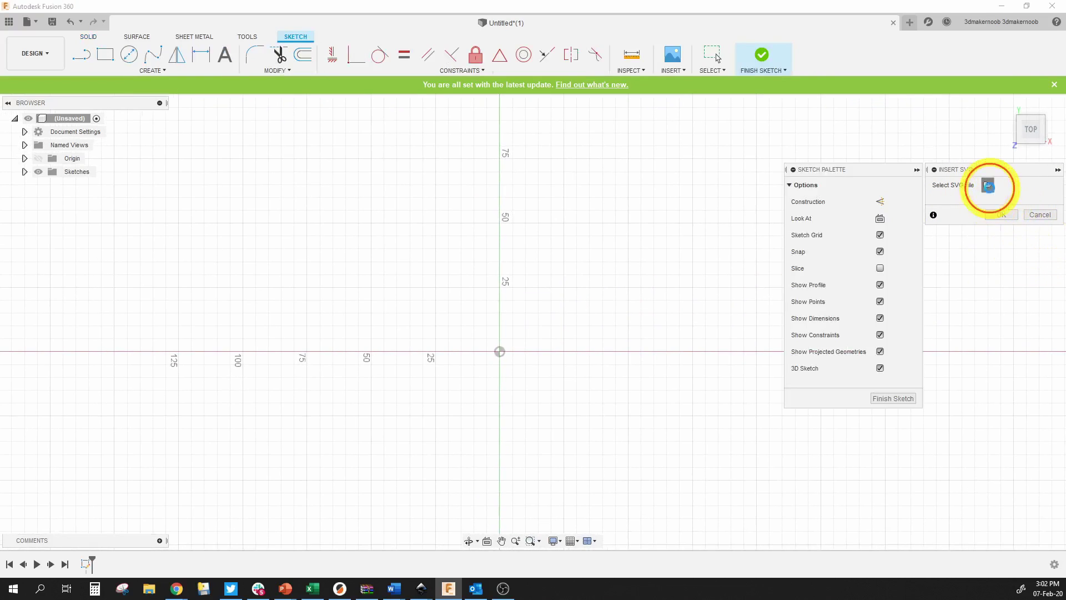
# - Choose Spiral1.svg and scale the imported spiral up about three times
pyautogui.click(988, 186)
pyautogui.scroll(-10, 211, 228)
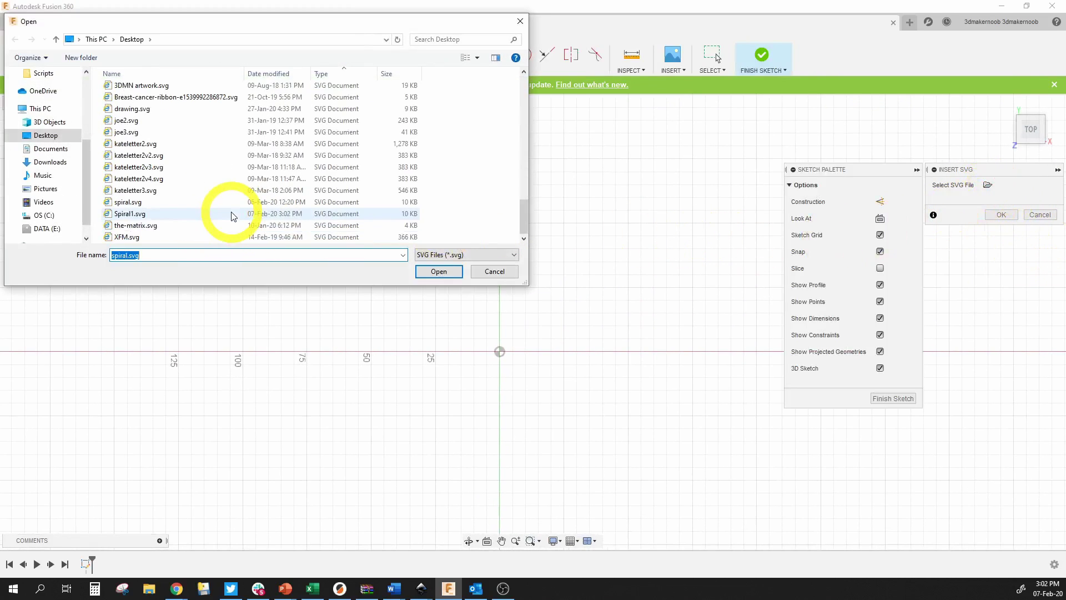
pyautogui.click(183, 214)
pyautogui.click(438, 270)
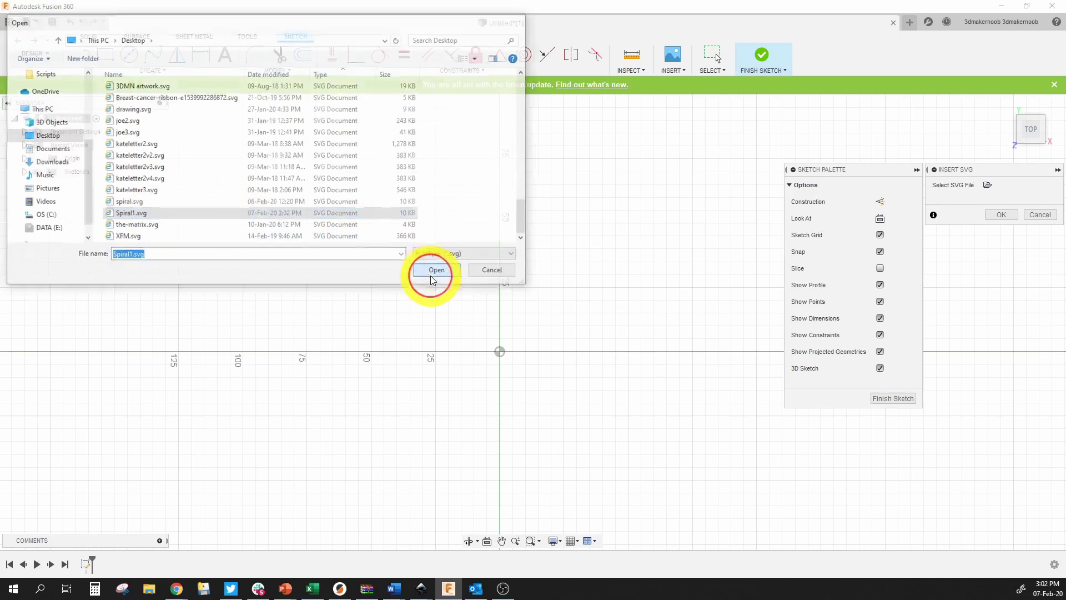
pyautogui.scroll(3, 581, 414)
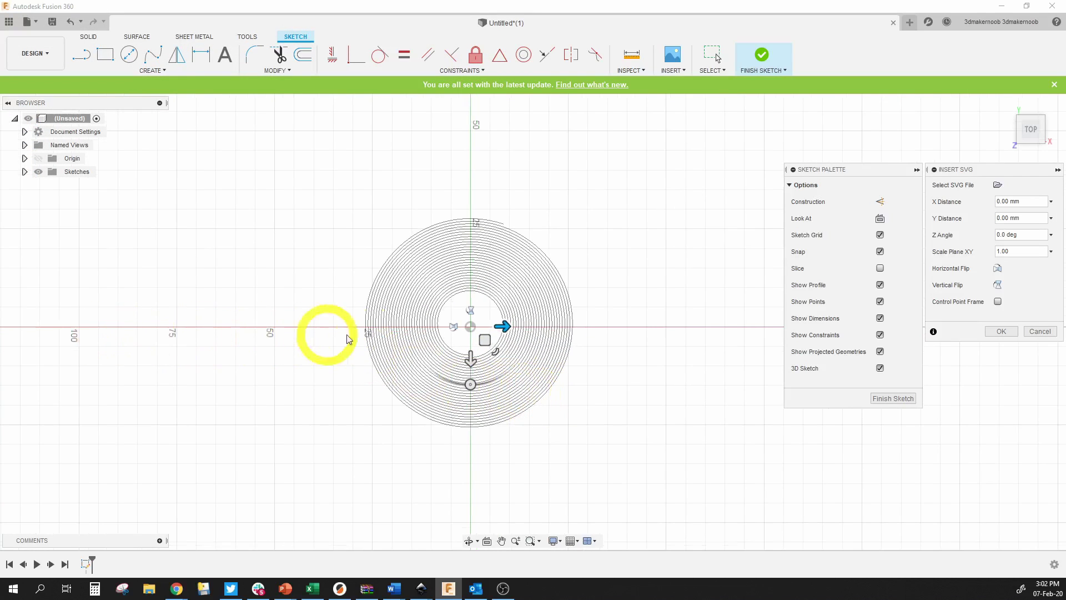
pyautogui.moveTo(496, 349); pyautogui.dragTo(614, 440)
# - Accept the scaled spiral, add a plane along its path, and start a sketch on that plane
pyautogui.scroll(-2, 592, 422)
pyautogui.press('Return')
pyautogui.click(446, 69)
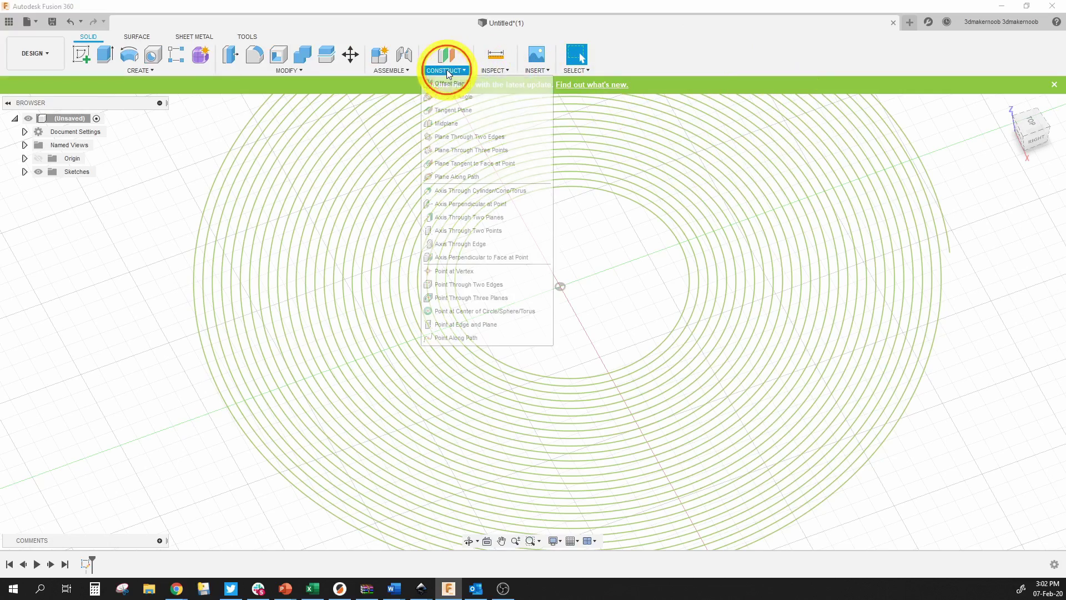
pyautogui.click(450, 178)
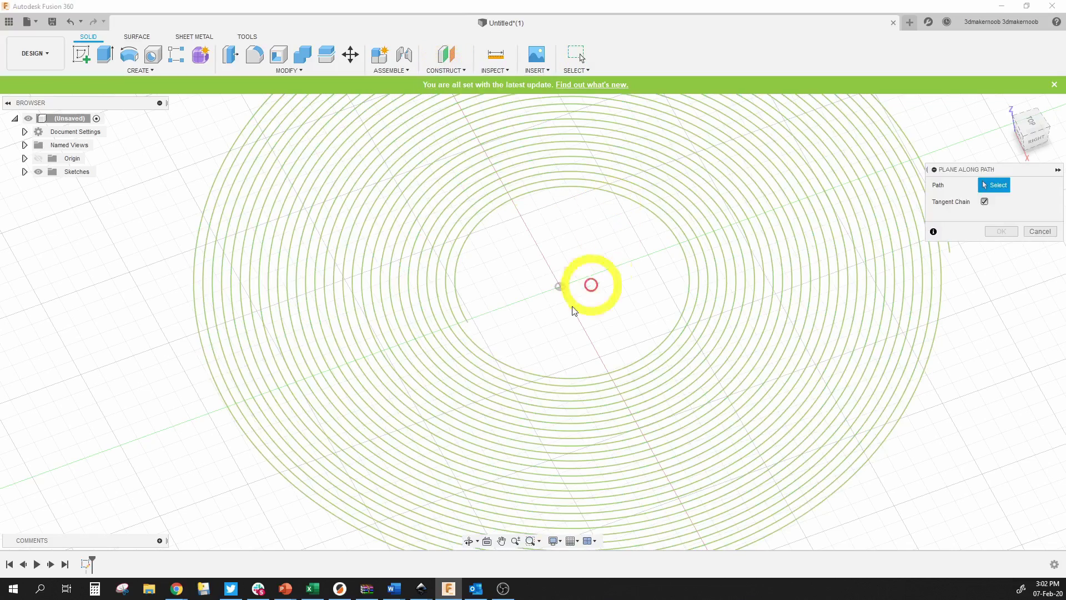
pyautogui.click(468, 324)
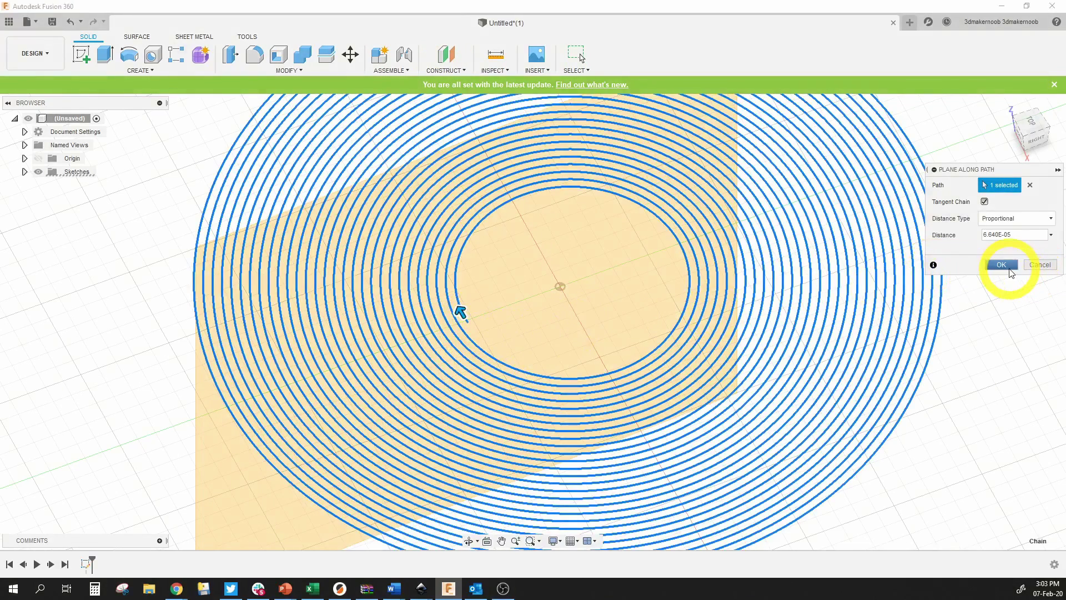
pyautogui.click(1010, 269)
pyautogui.click(81, 54)
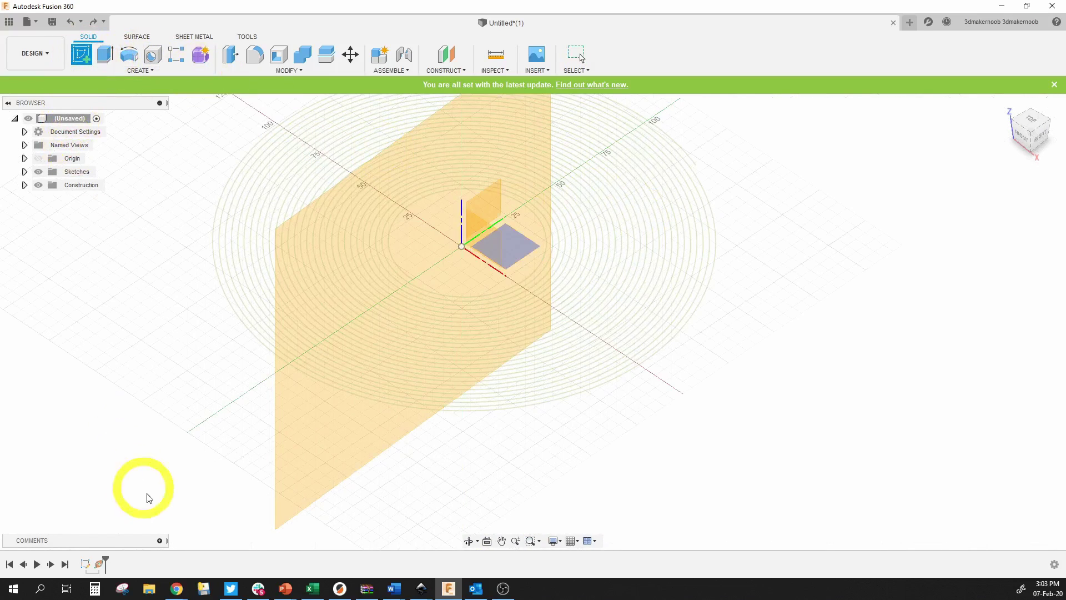
pyautogui.click(318, 469)
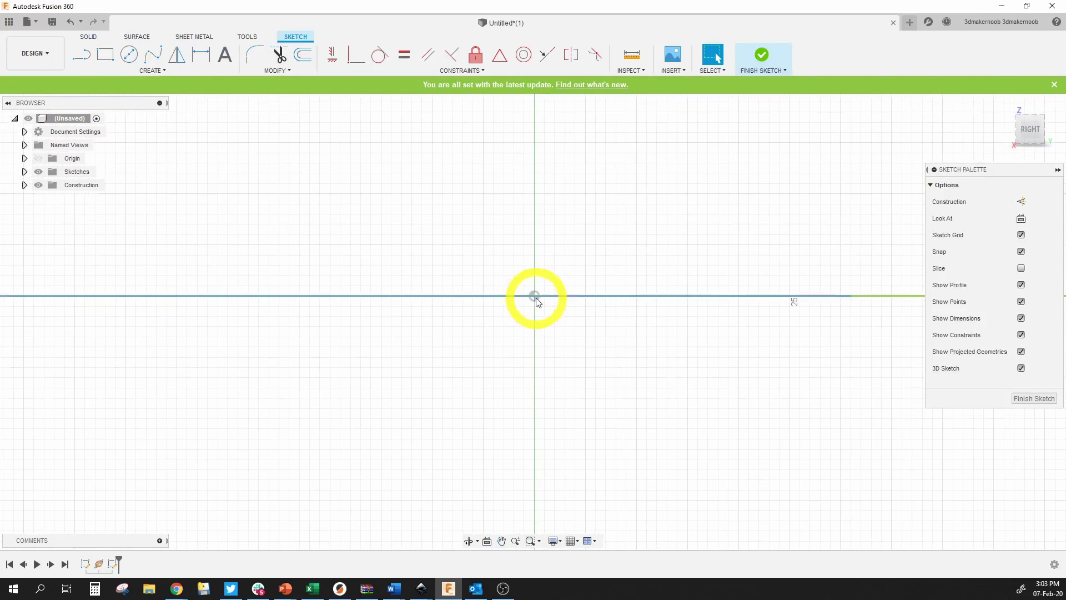
# - Sketch a 6-sided inscribed polygon sized 0.875 at the origin and finish the sketch
pyautogui.click(158, 71)
pyautogui.moveTo(134, 132)
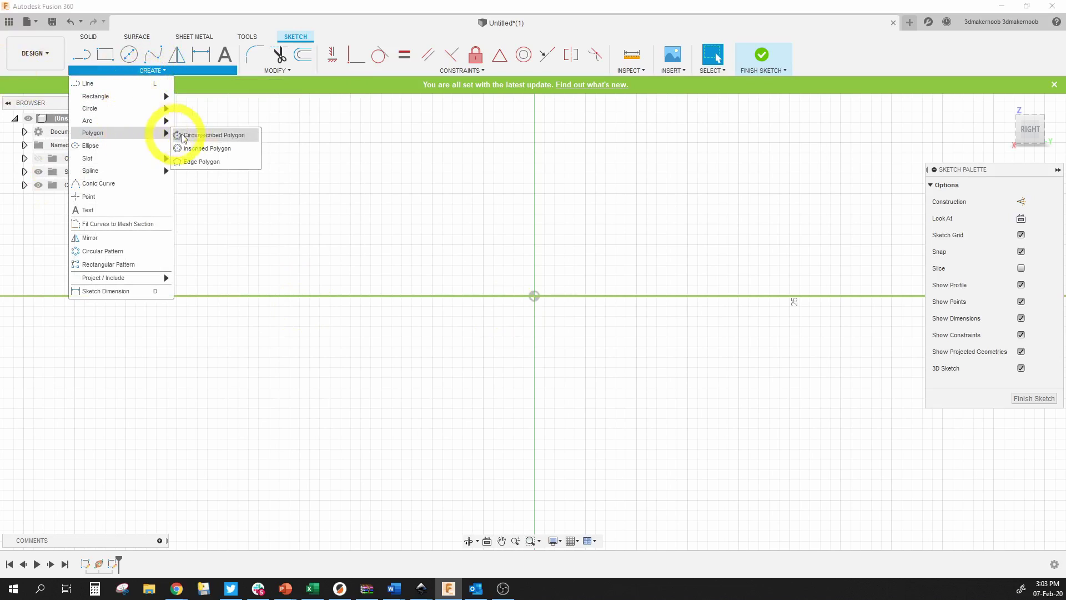
pyautogui.click(210, 149)
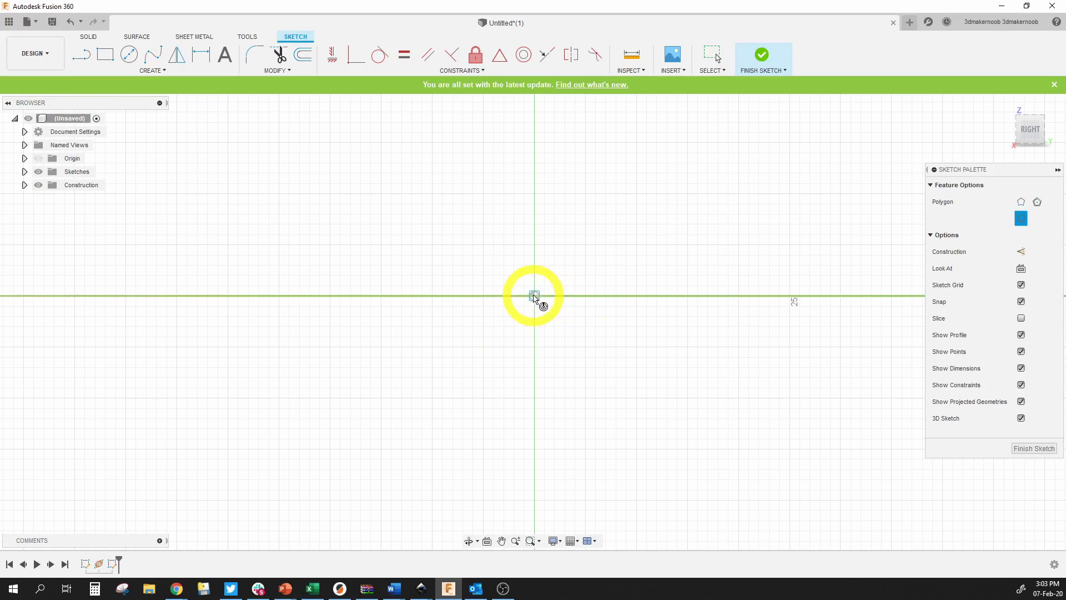
pyautogui.click(535, 296)
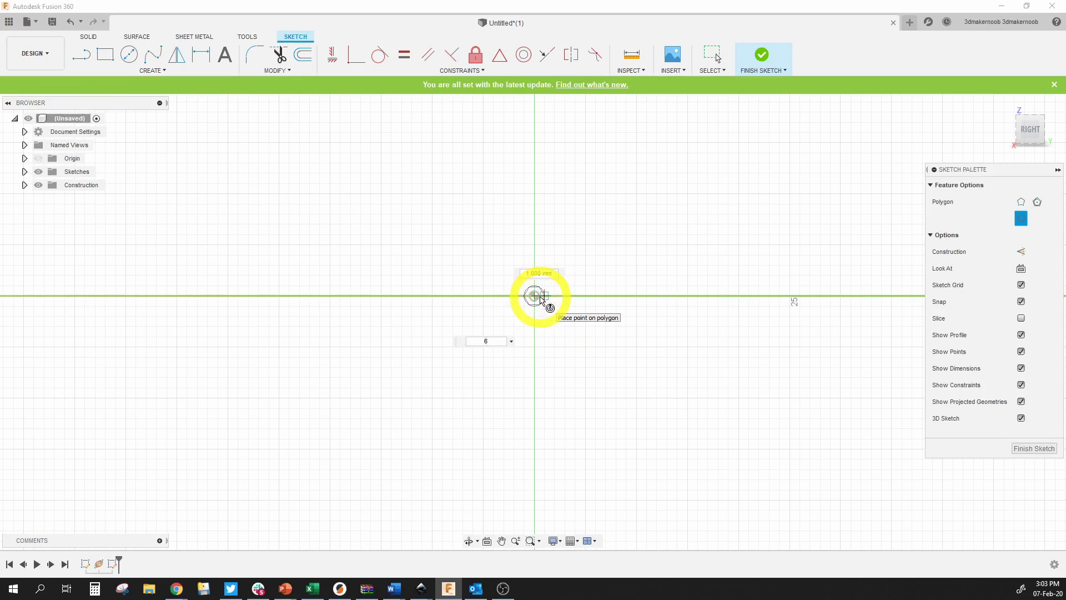
pyautogui.scroll(5, 542, 299)
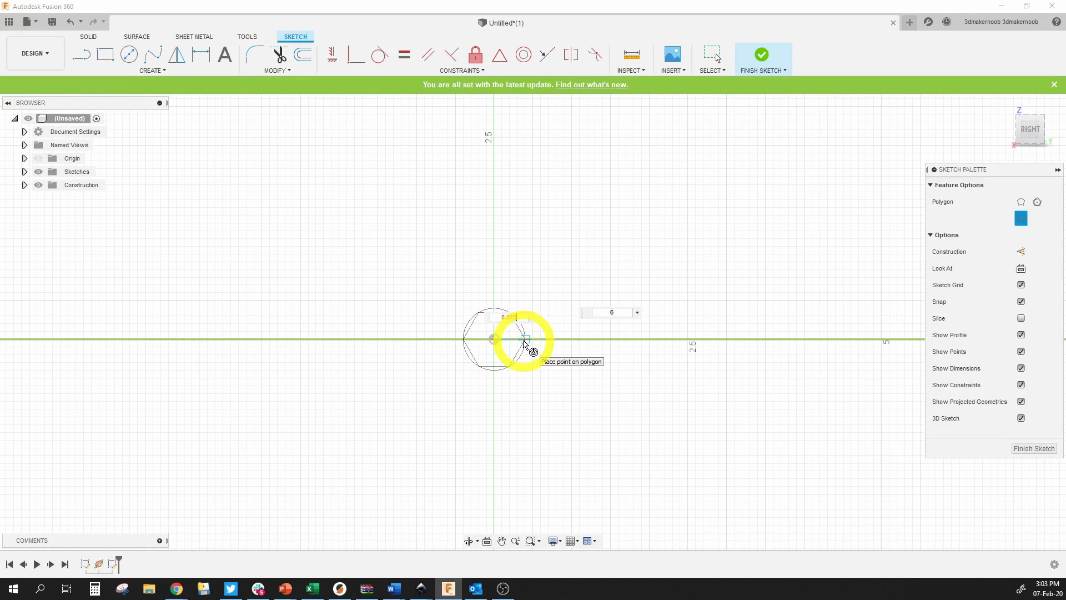
pyautogui.press('Tab')
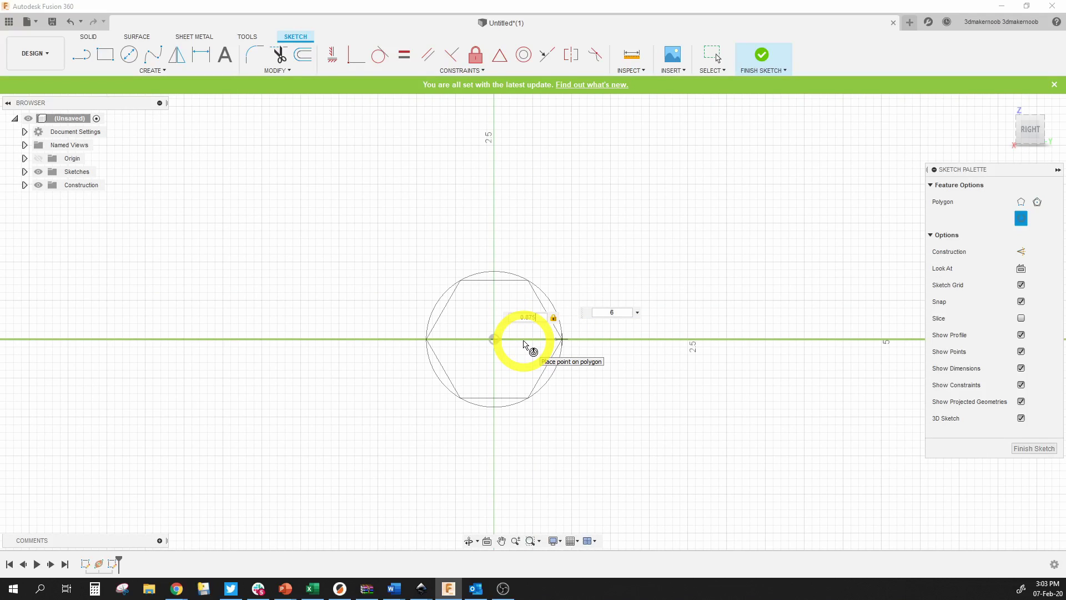
pyautogui.click(524, 344)
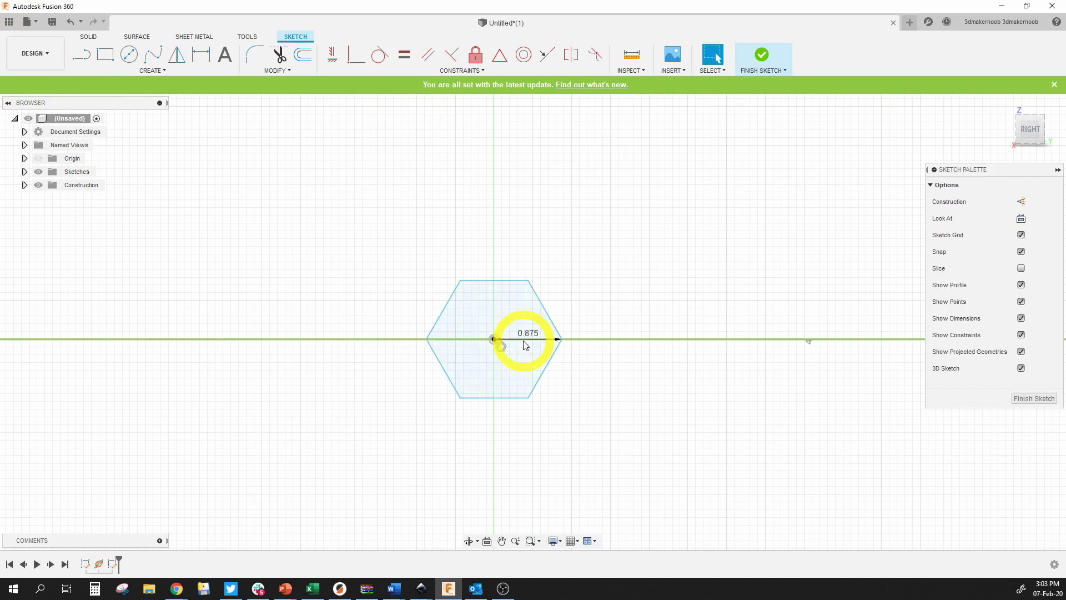
pyautogui.click(762, 54)
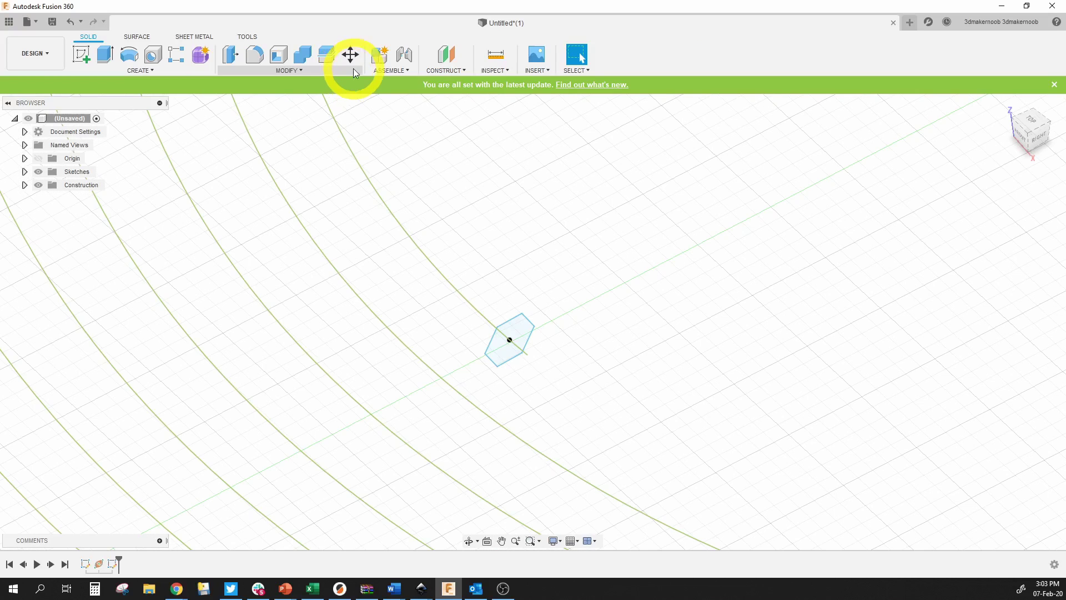
pyautogui.click(169, 71)
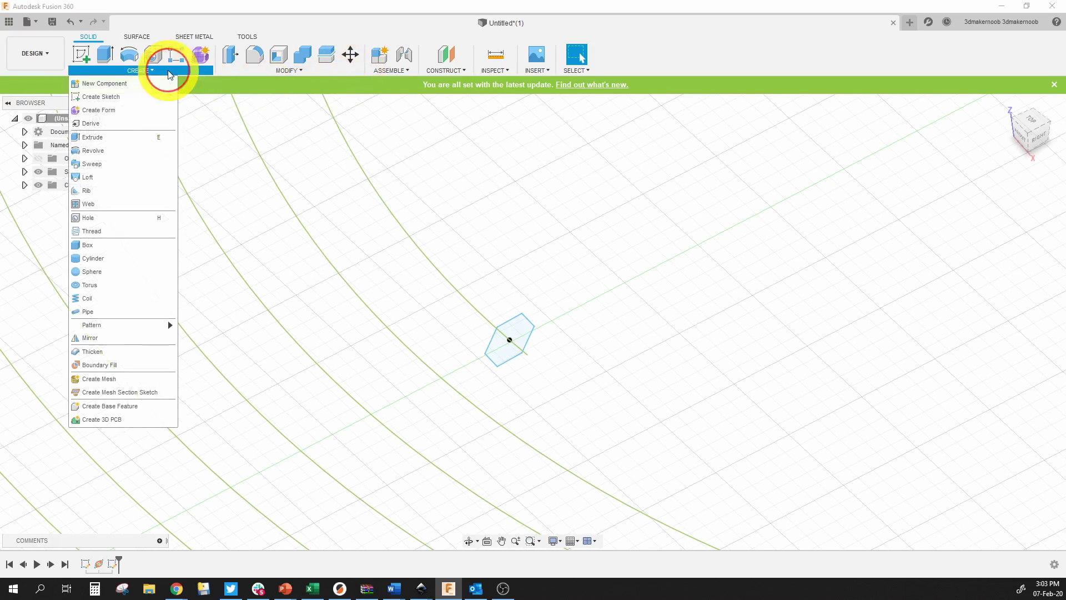
# - Sweep the hexagon profile along the spiral curve as a new body and check the hexagonal coil preview
pyautogui.click(95, 165)
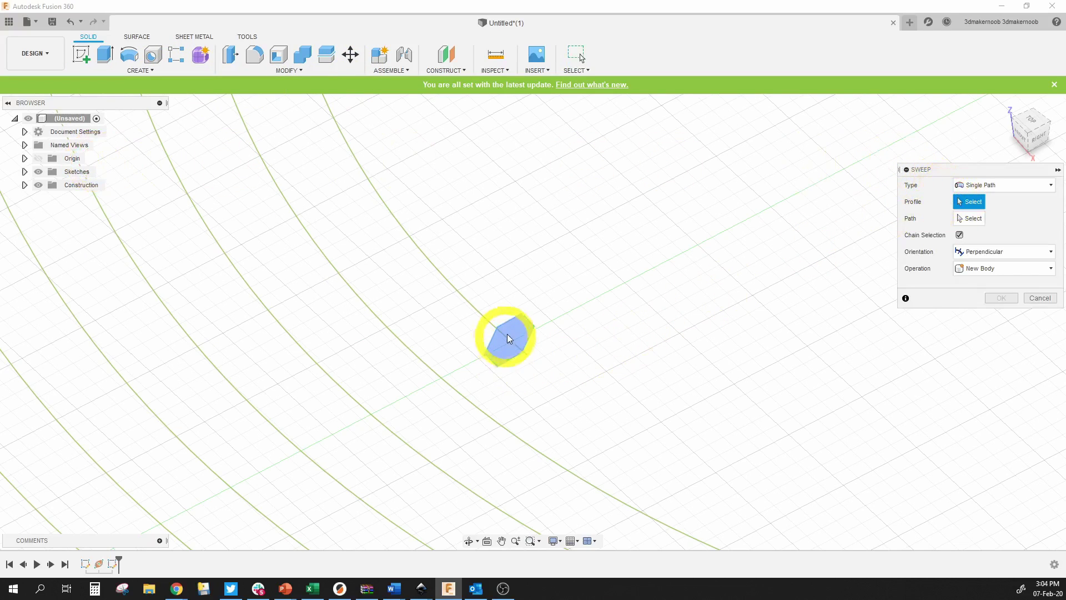
pyautogui.click(522, 332)
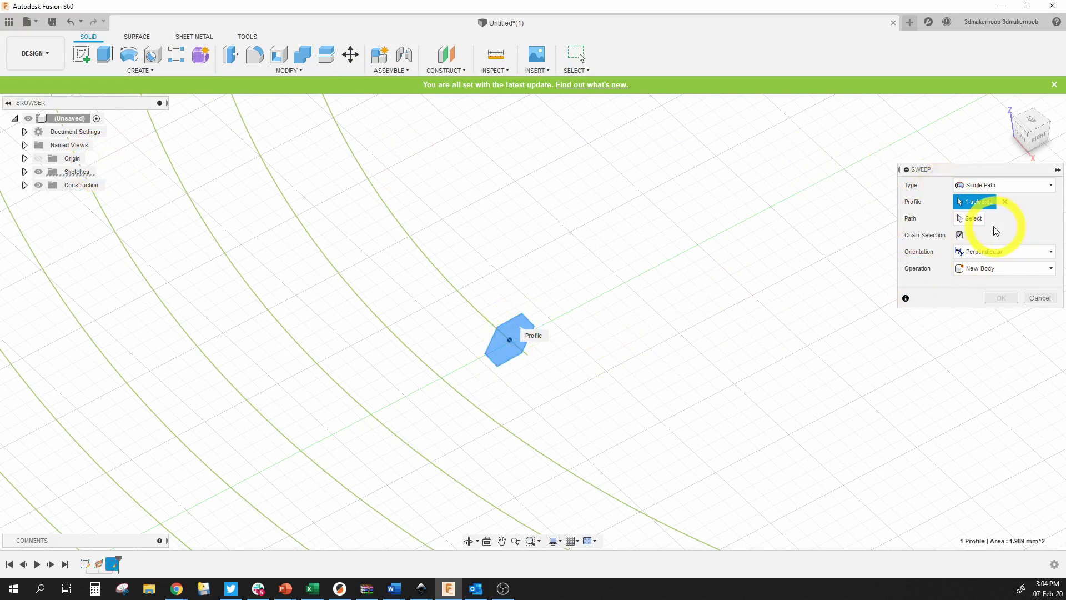
pyautogui.click(978, 222)
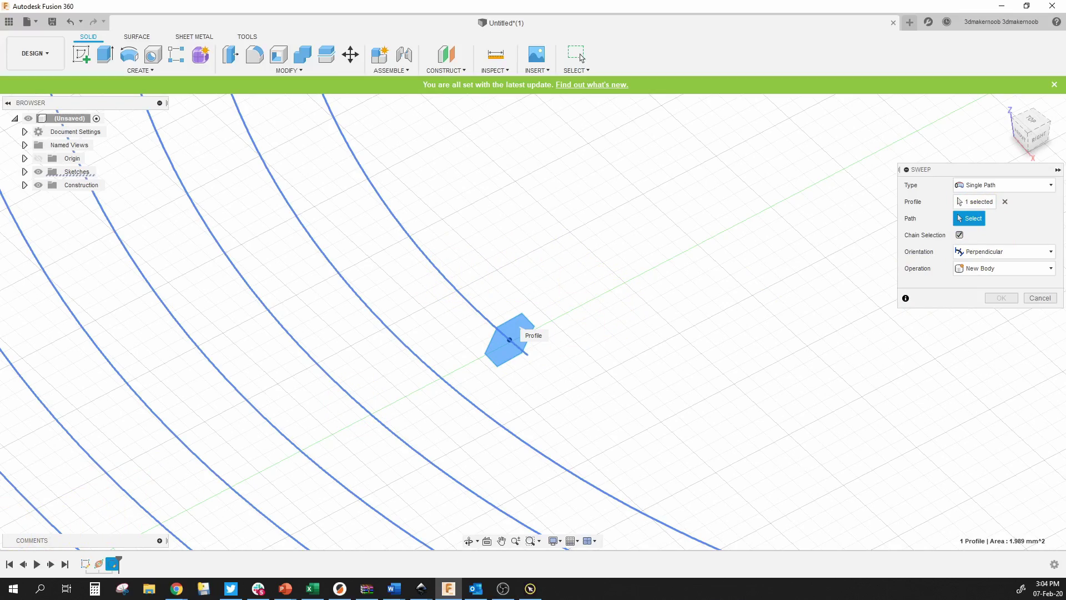
pyautogui.click(516, 328)
pyautogui.scroll(3, 500, 270)
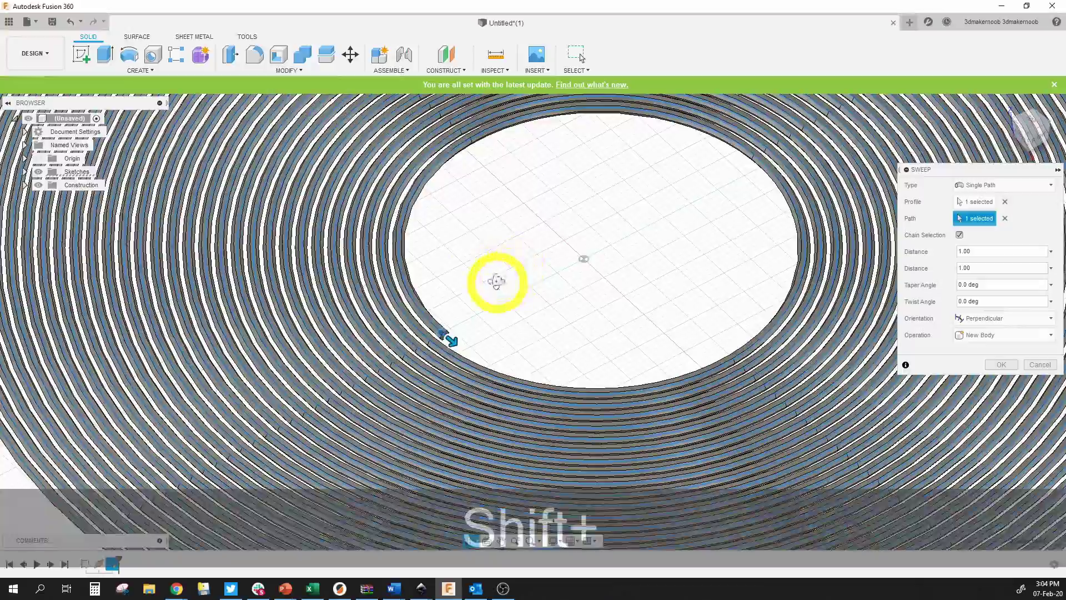
pyautogui.moveTo(495, 281)
pyautogui.keyDown('shift'); pyautogui.mouseDown(button='middle')
pyautogui.moveTo(497, 333)
pyautogui.moveTo(498, 302)
pyautogui.moveTo(461, 258)
pyautogui.moveTo(414, 269)
pyautogui.moveTo(504, 295)
pyautogui.mouseUp(button='middle'); pyautogui.keyUp('shift')
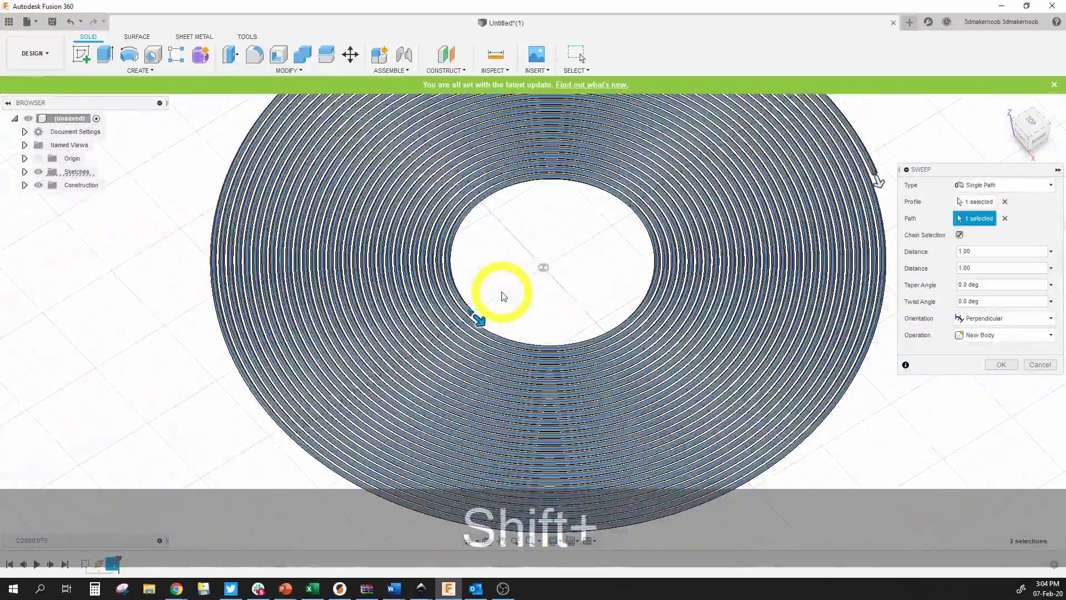